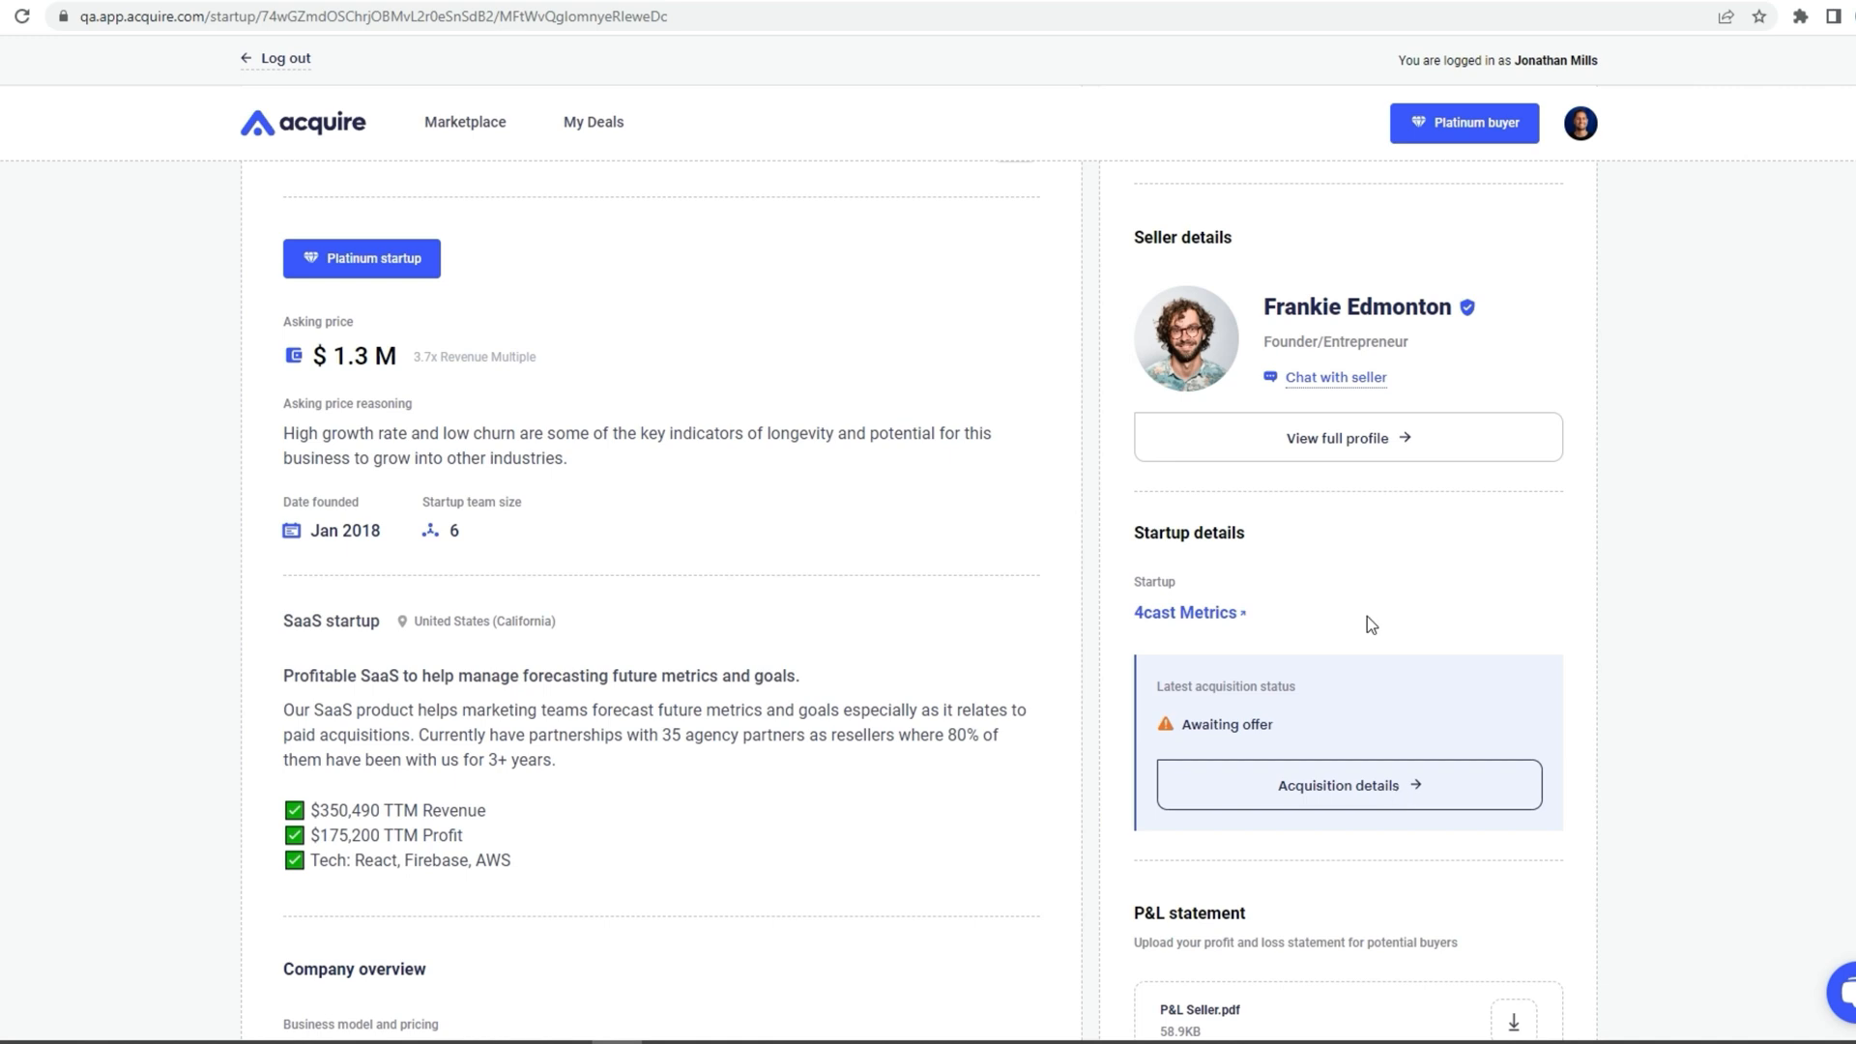
Start building an LOI for the 4cast Metrics acquisition, accepting the $1,300,000 purchase price with additional payment terms post closing
click(1307, 785)
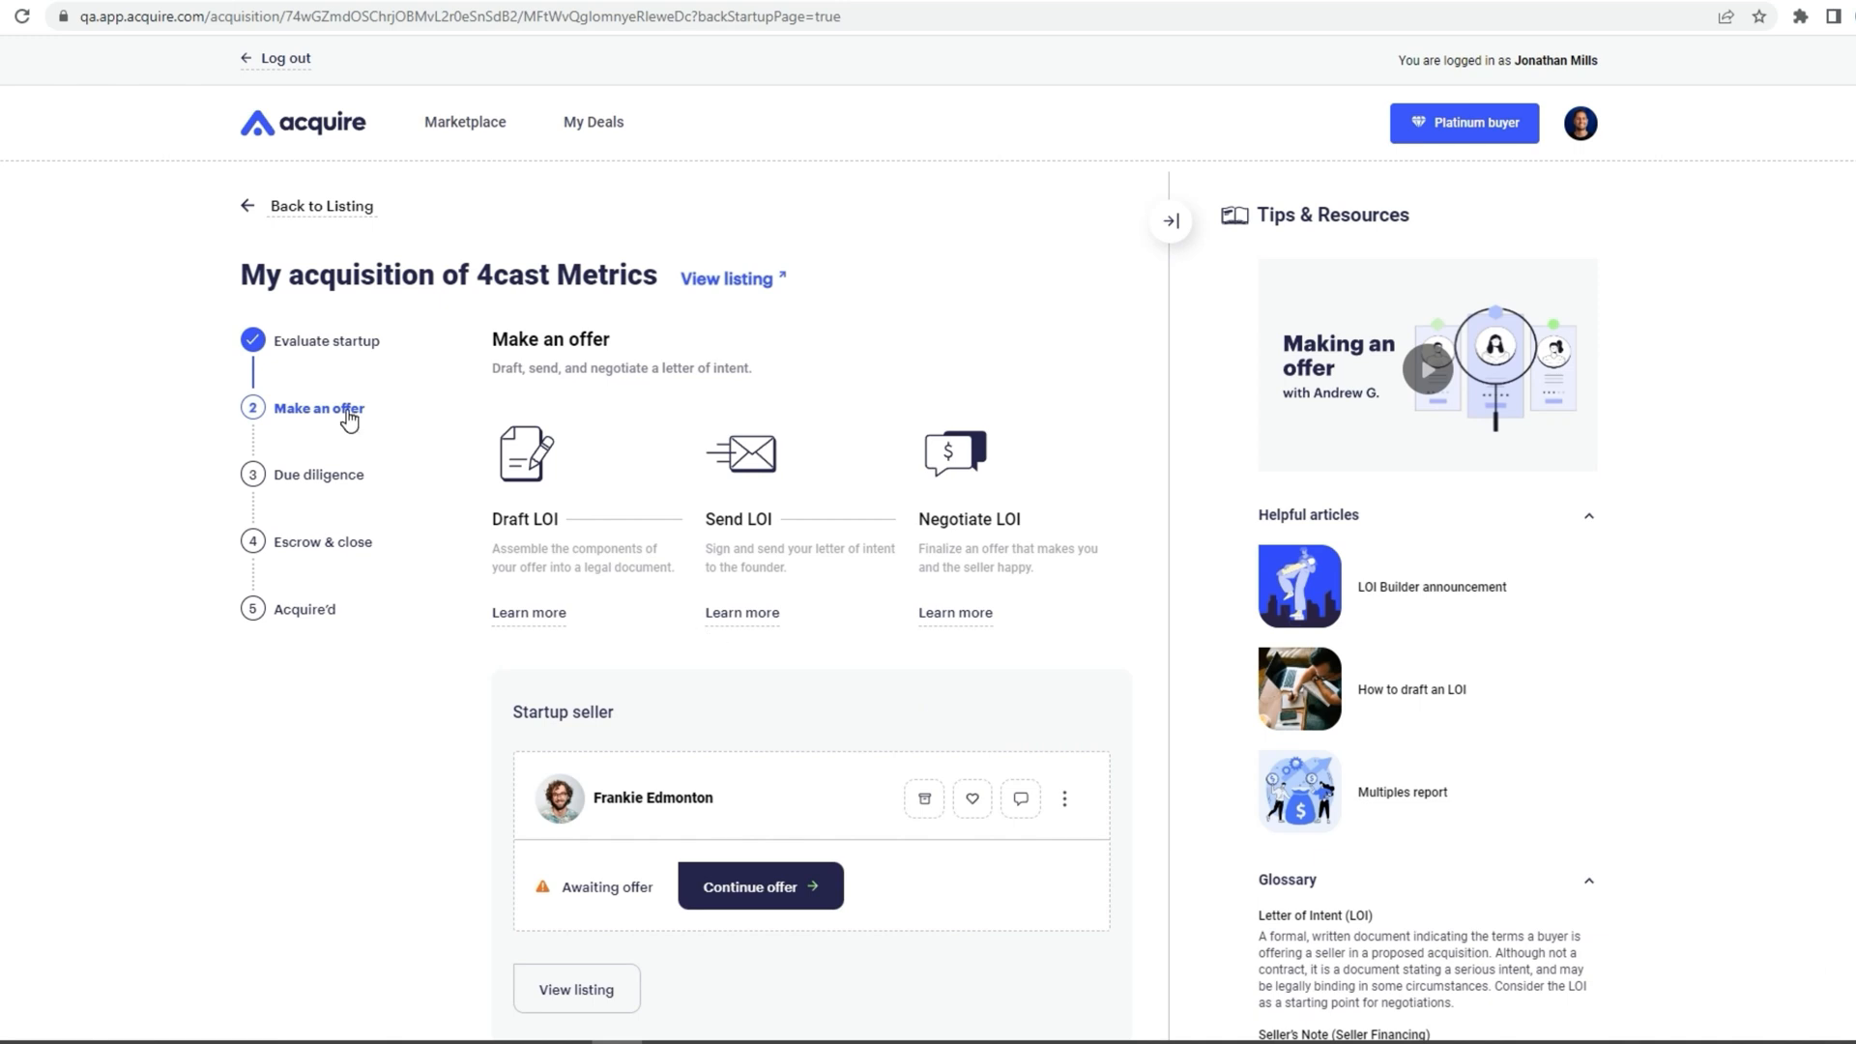
click(757, 897)
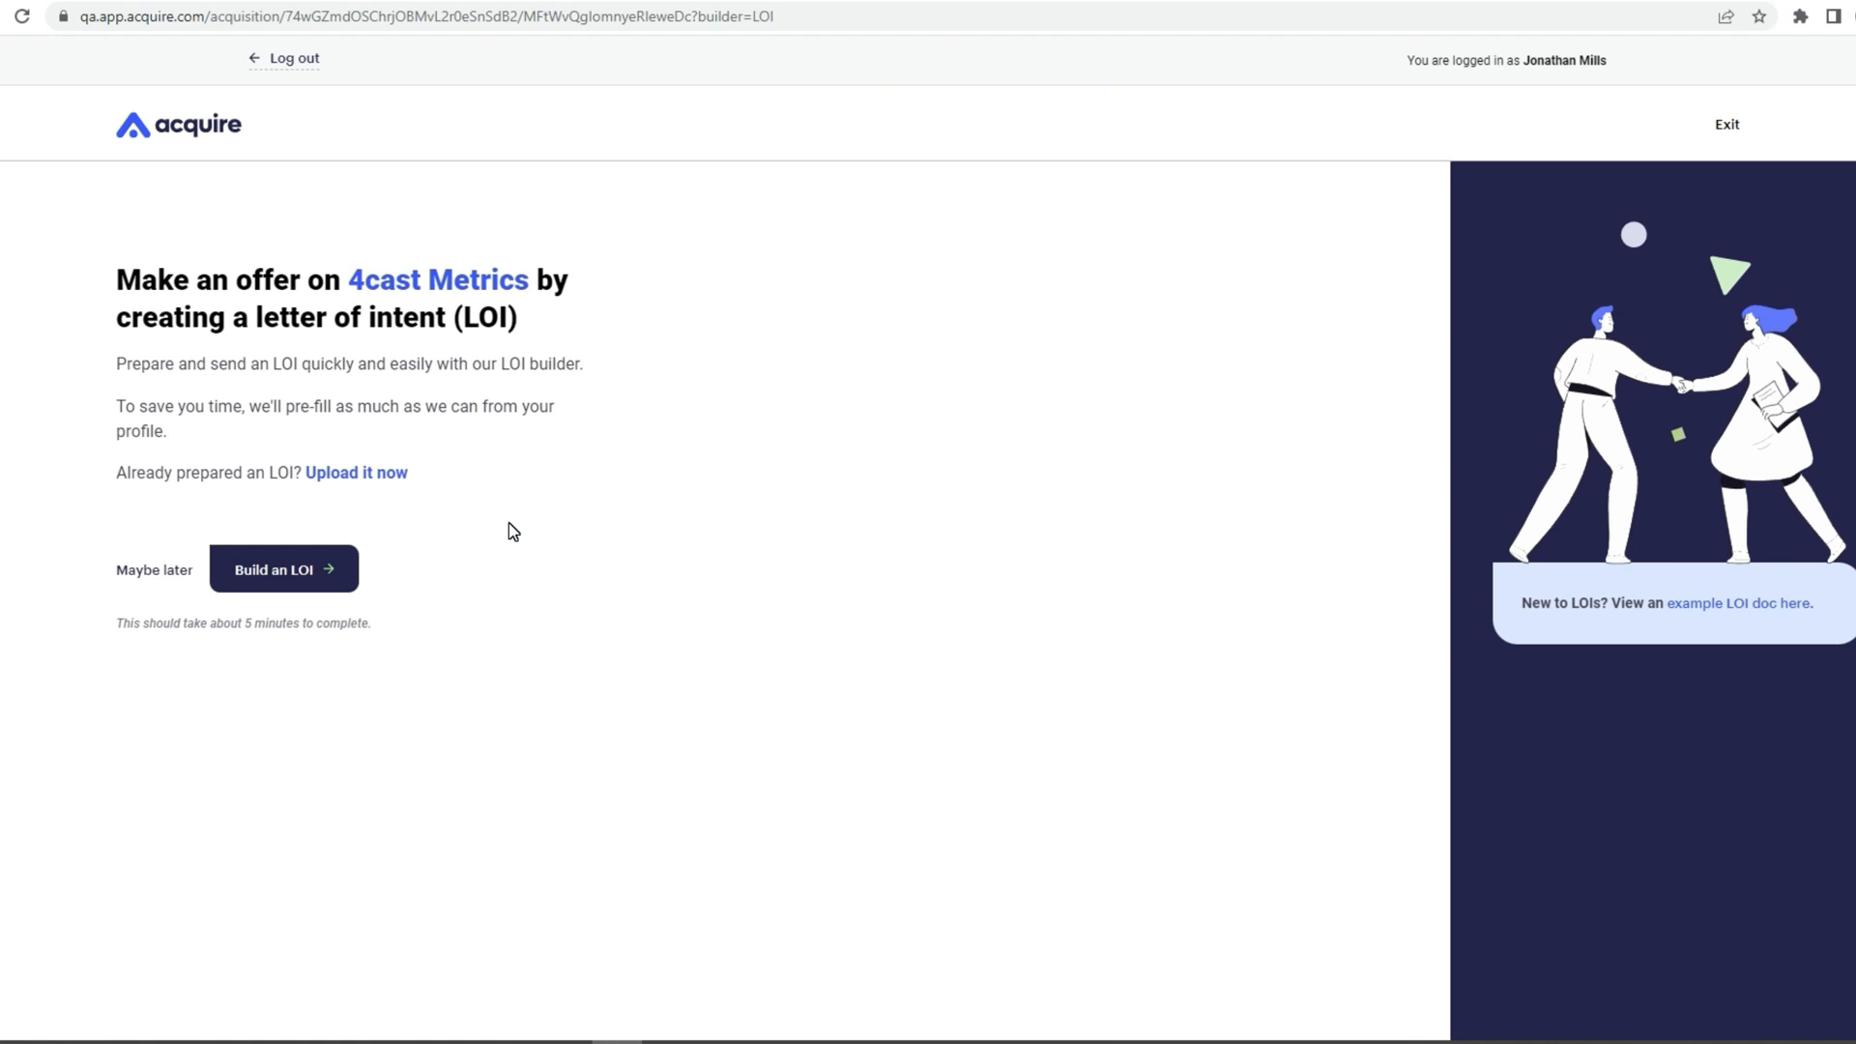
click(322, 571)
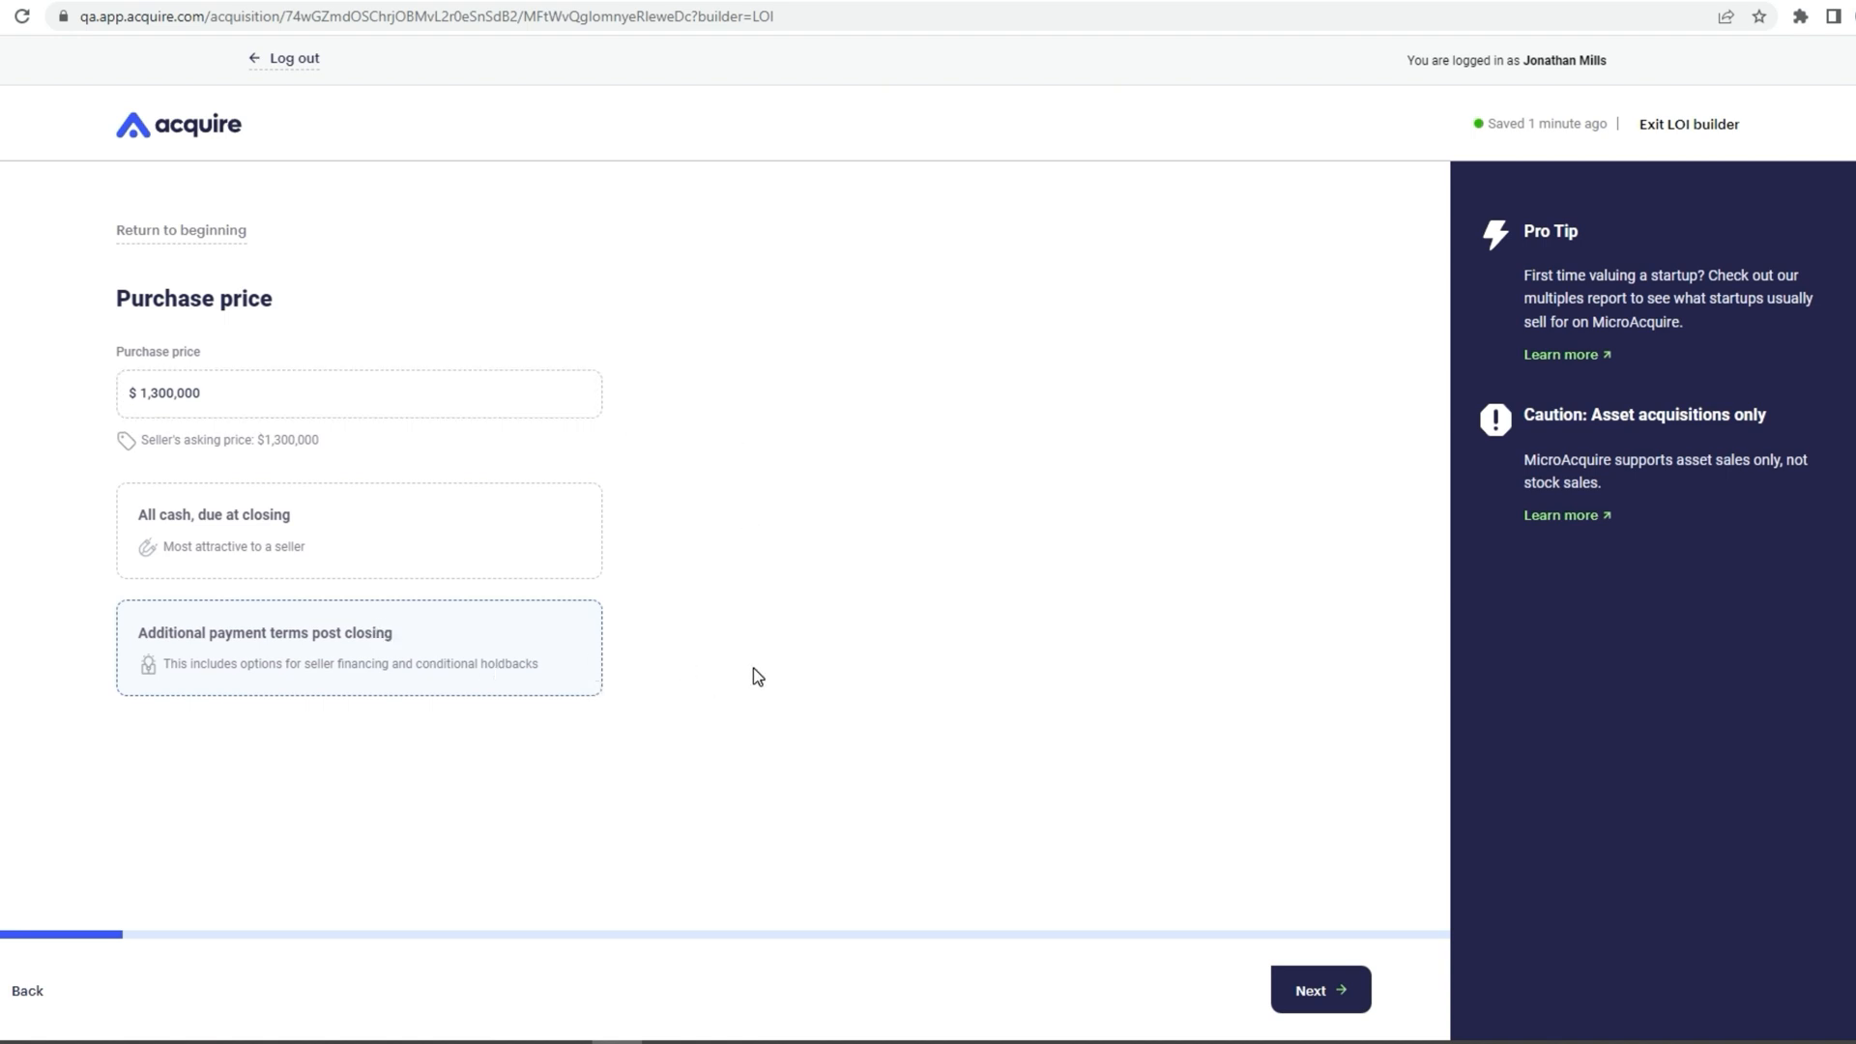
click(1292, 987)
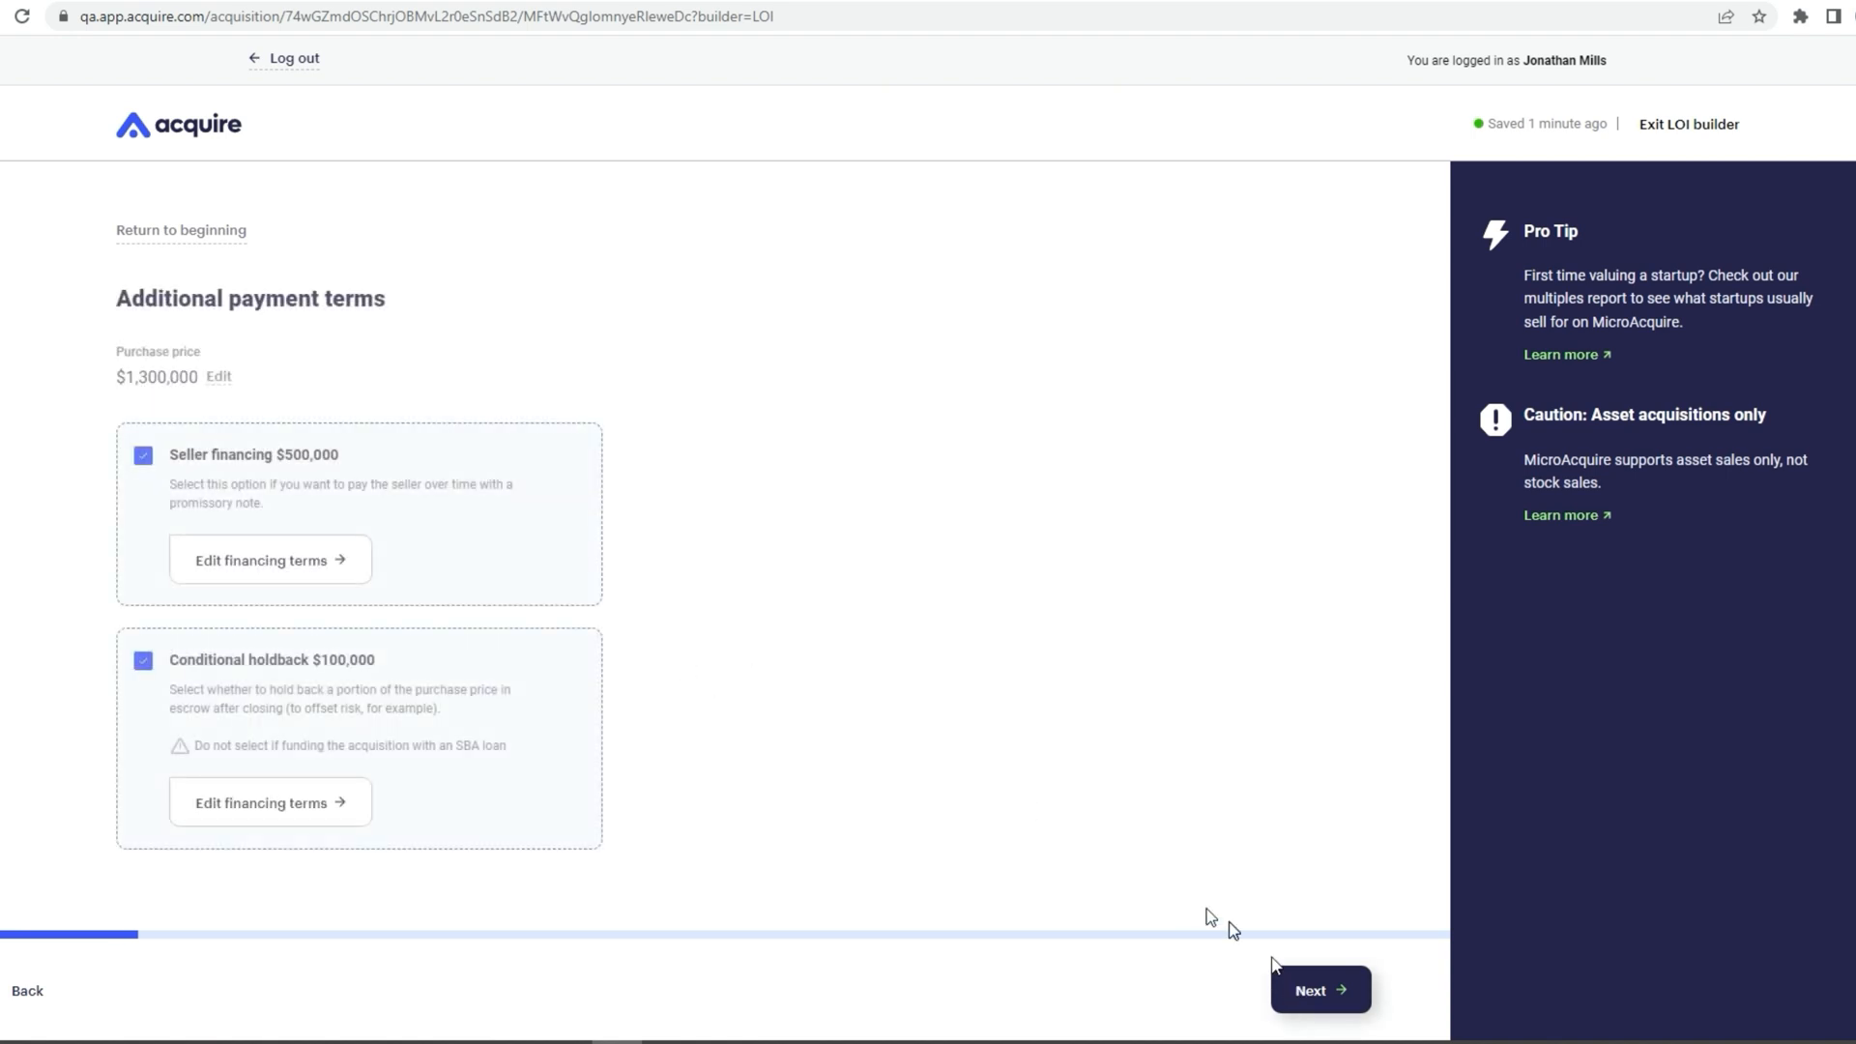
Reopen the seller financing terms and review the financing amount, repayment period in months and interest rate
click(383, 487)
click(383, 487)
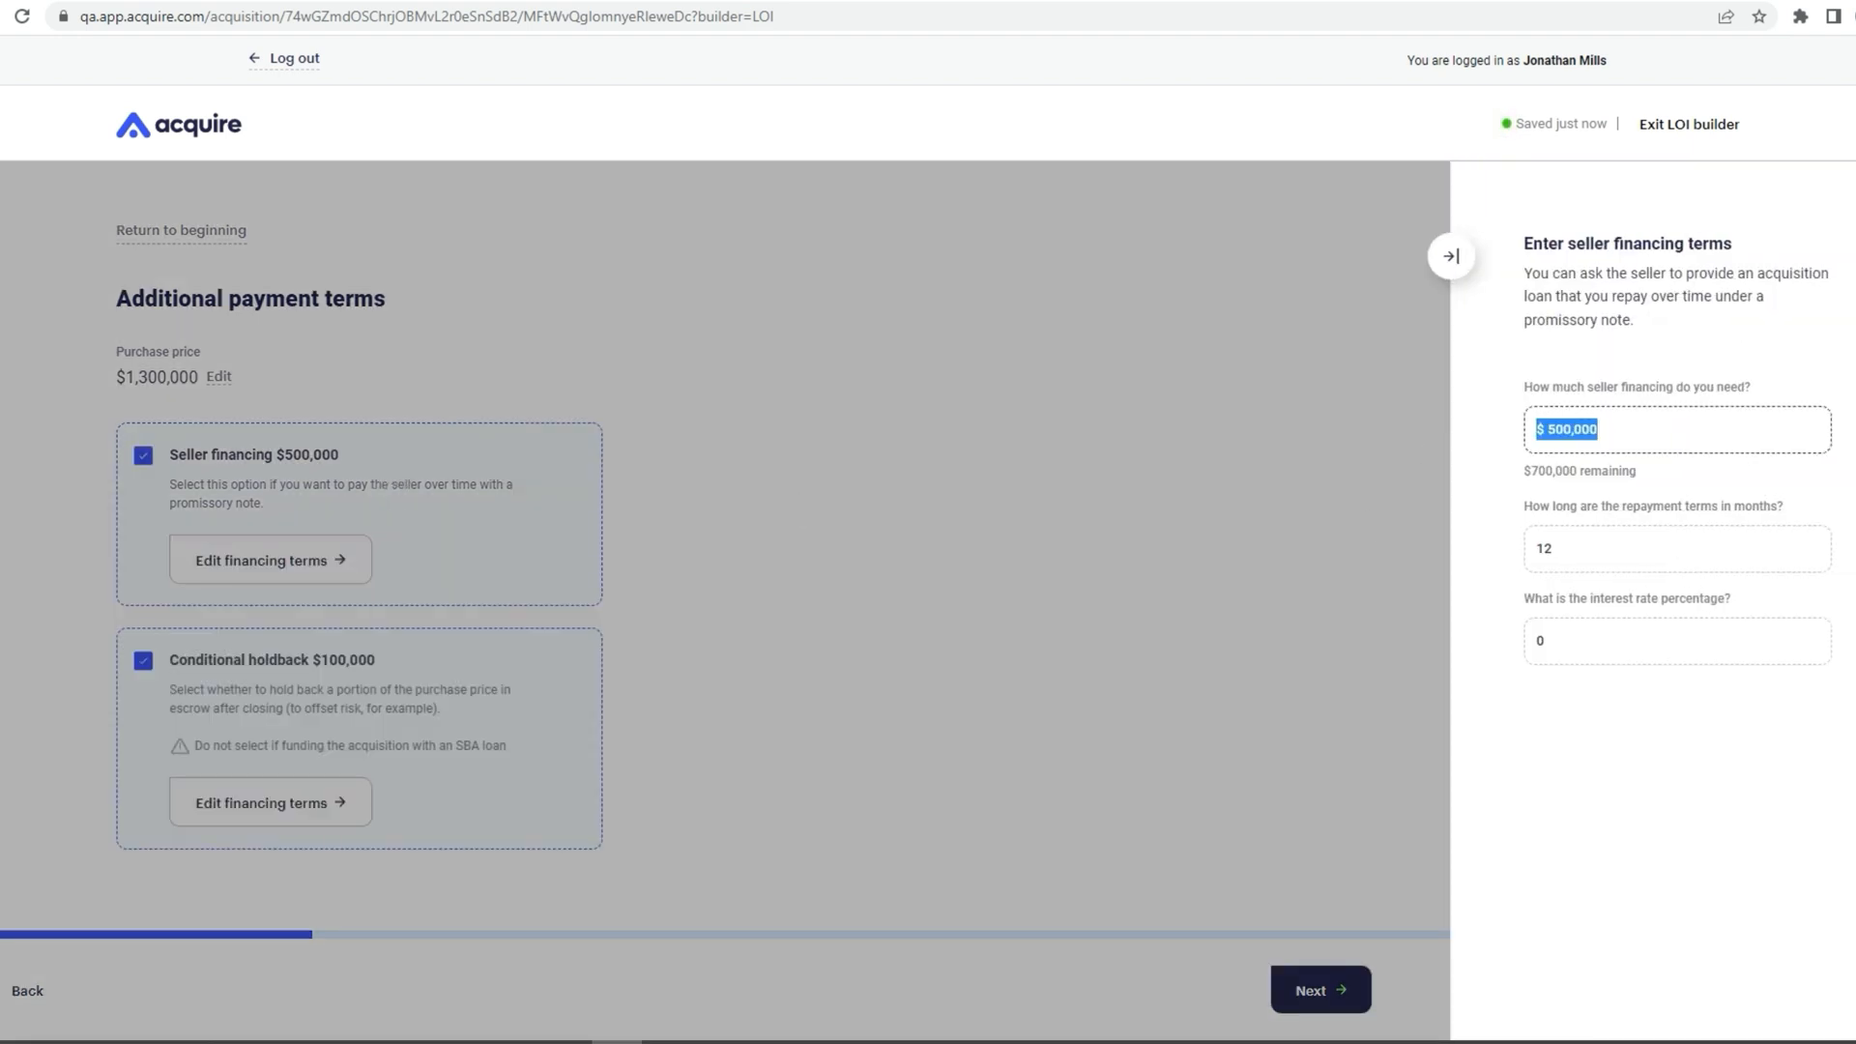
double_click(1558, 549)
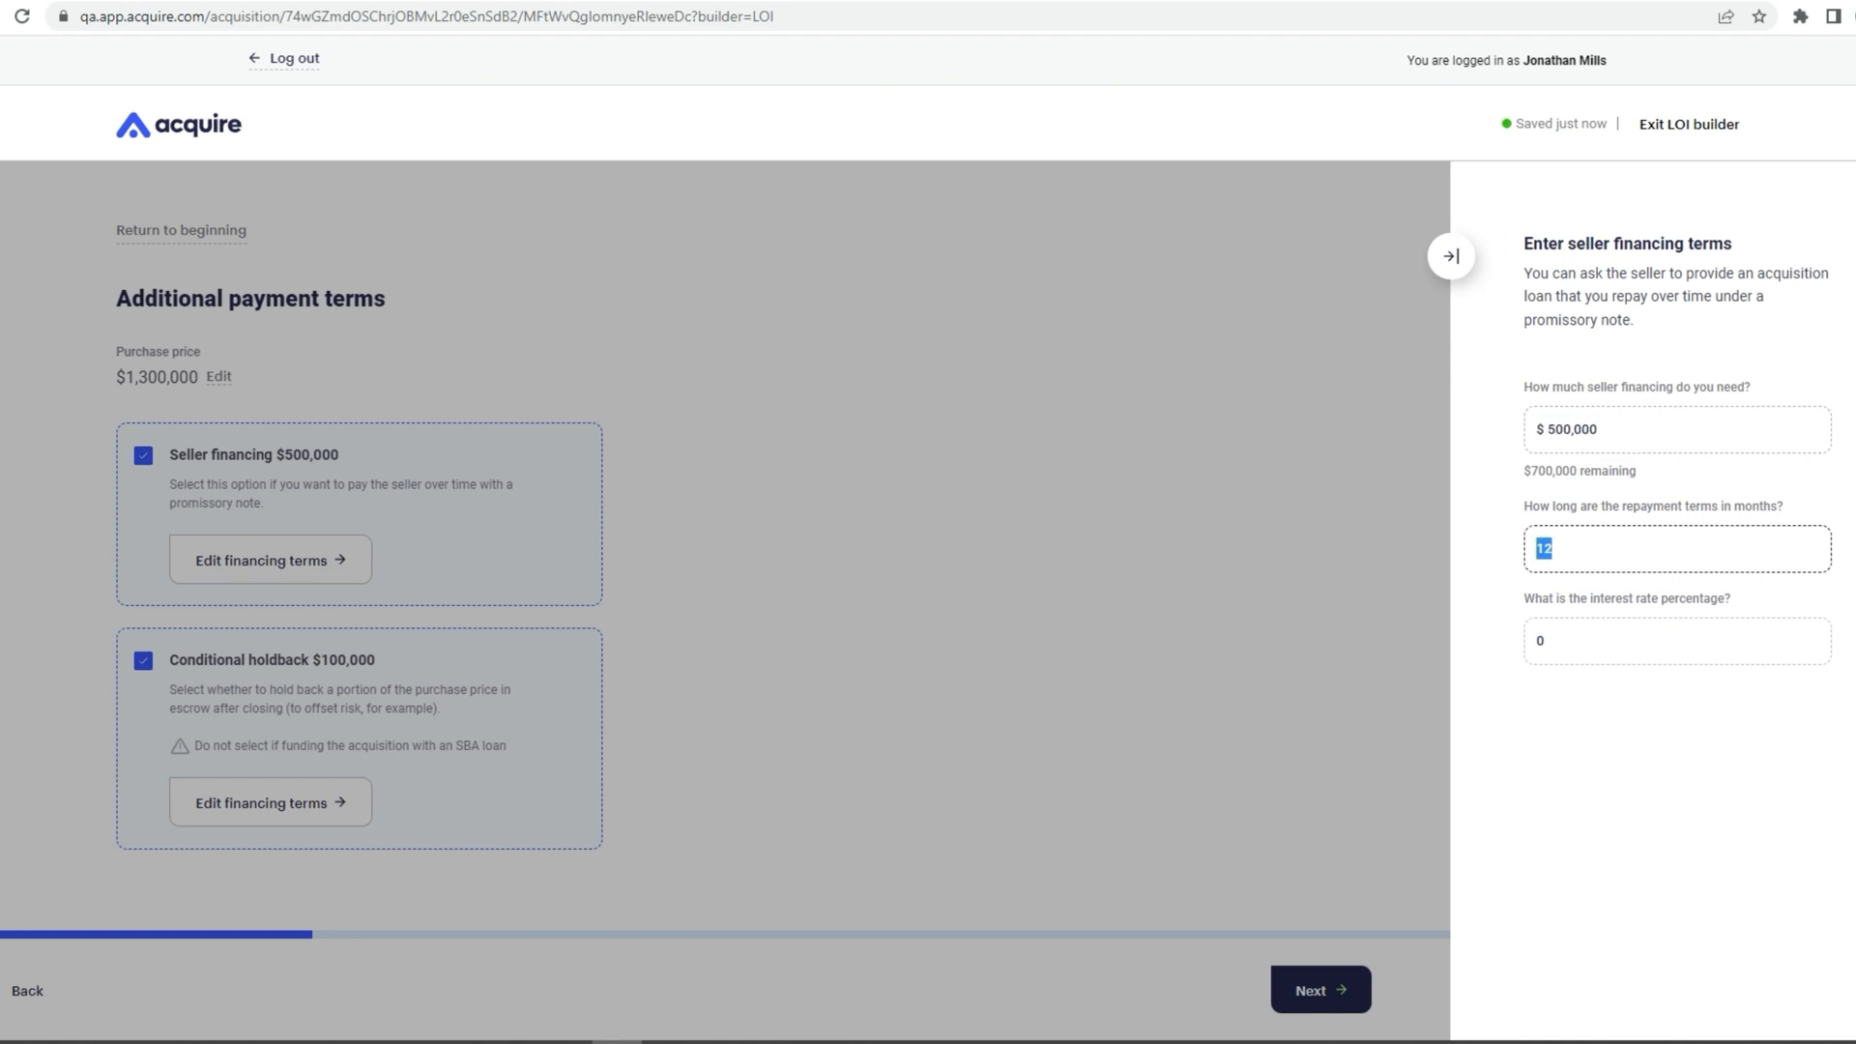
double_click(1550, 641)
click(1550, 641)
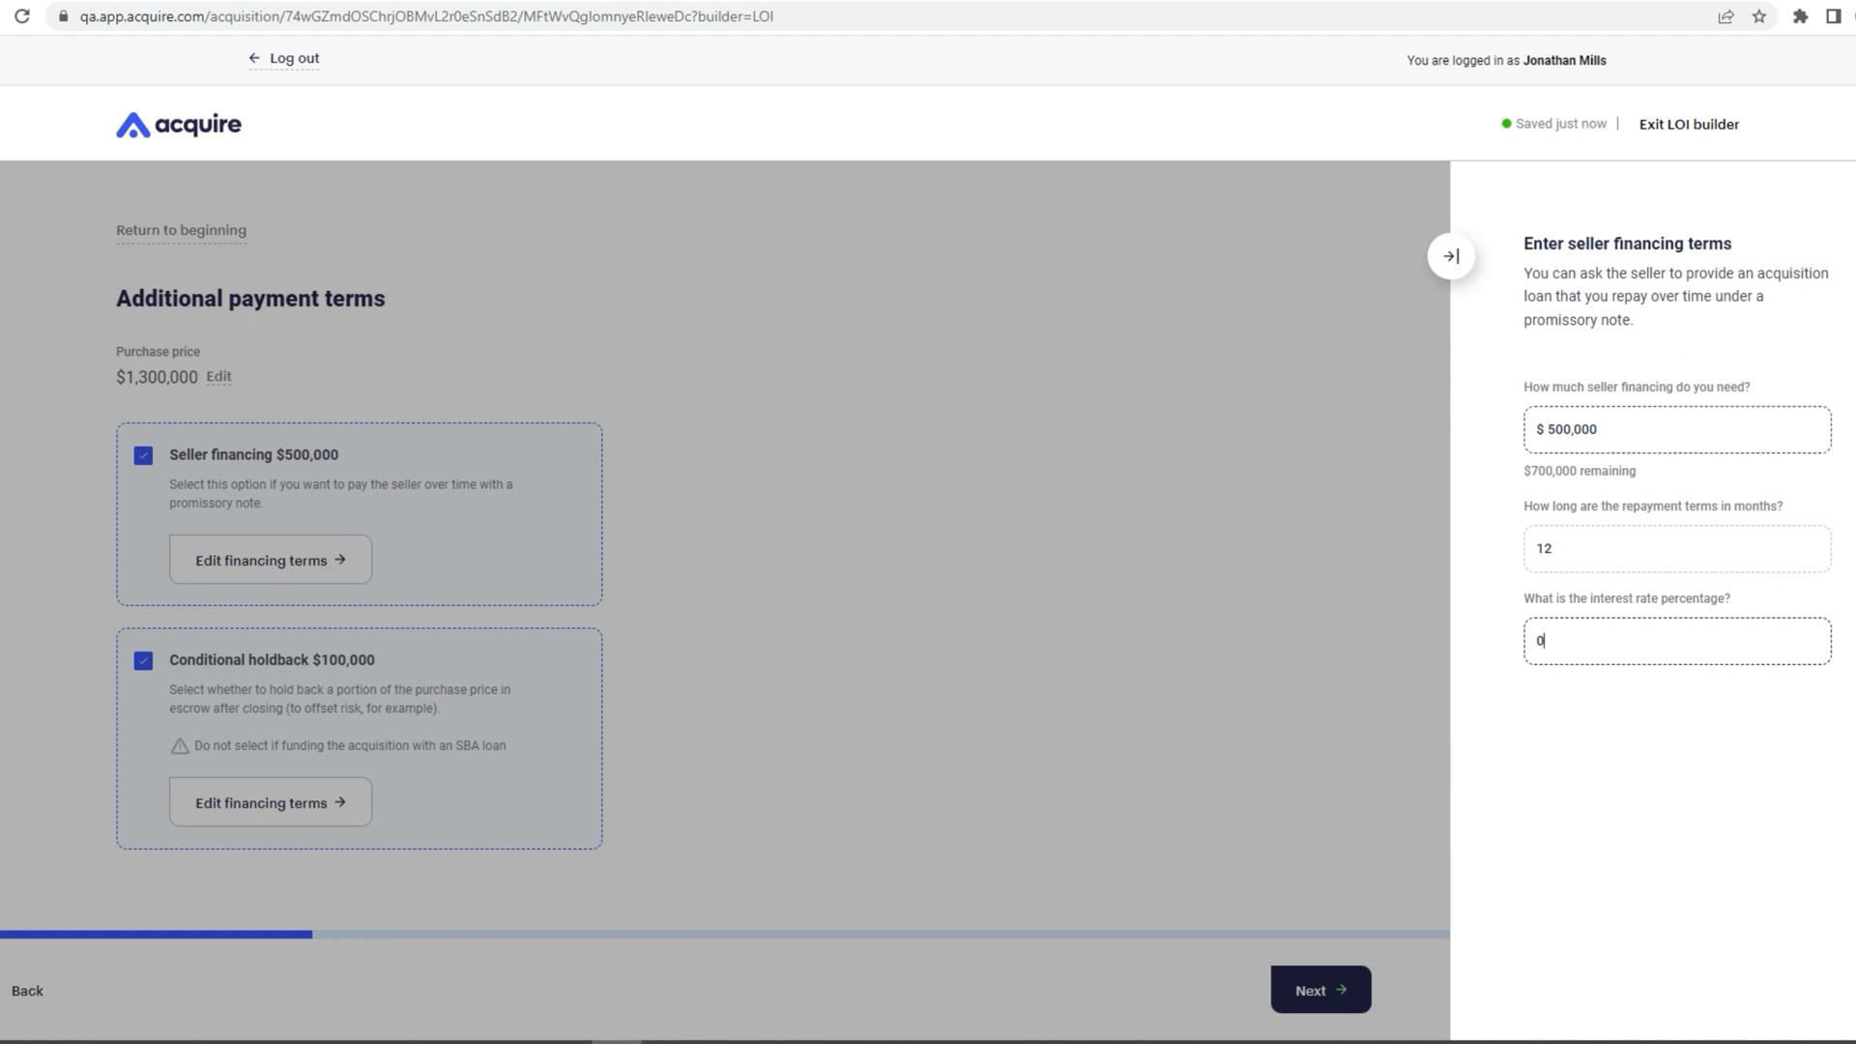
click(1449, 259)
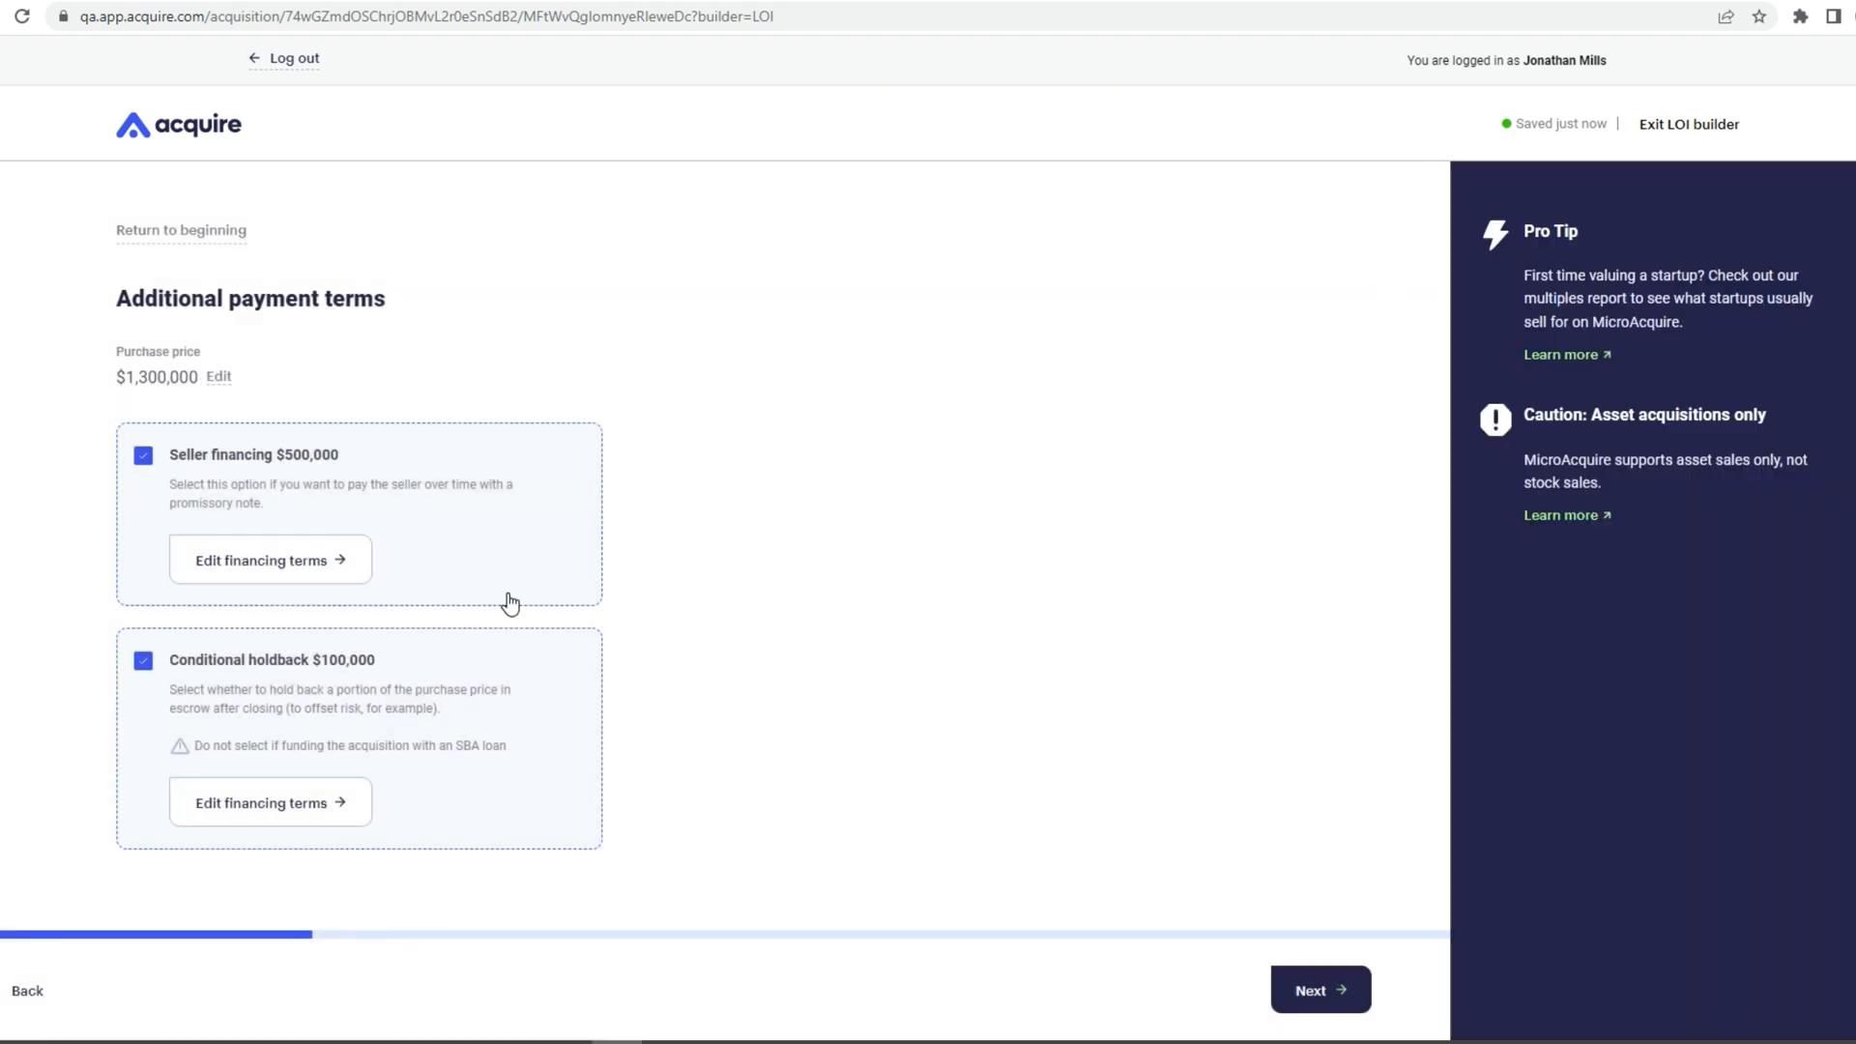
Reopen the conditional holdback terms and review the holdback amount, period and condition
click(412, 667)
click(412, 669)
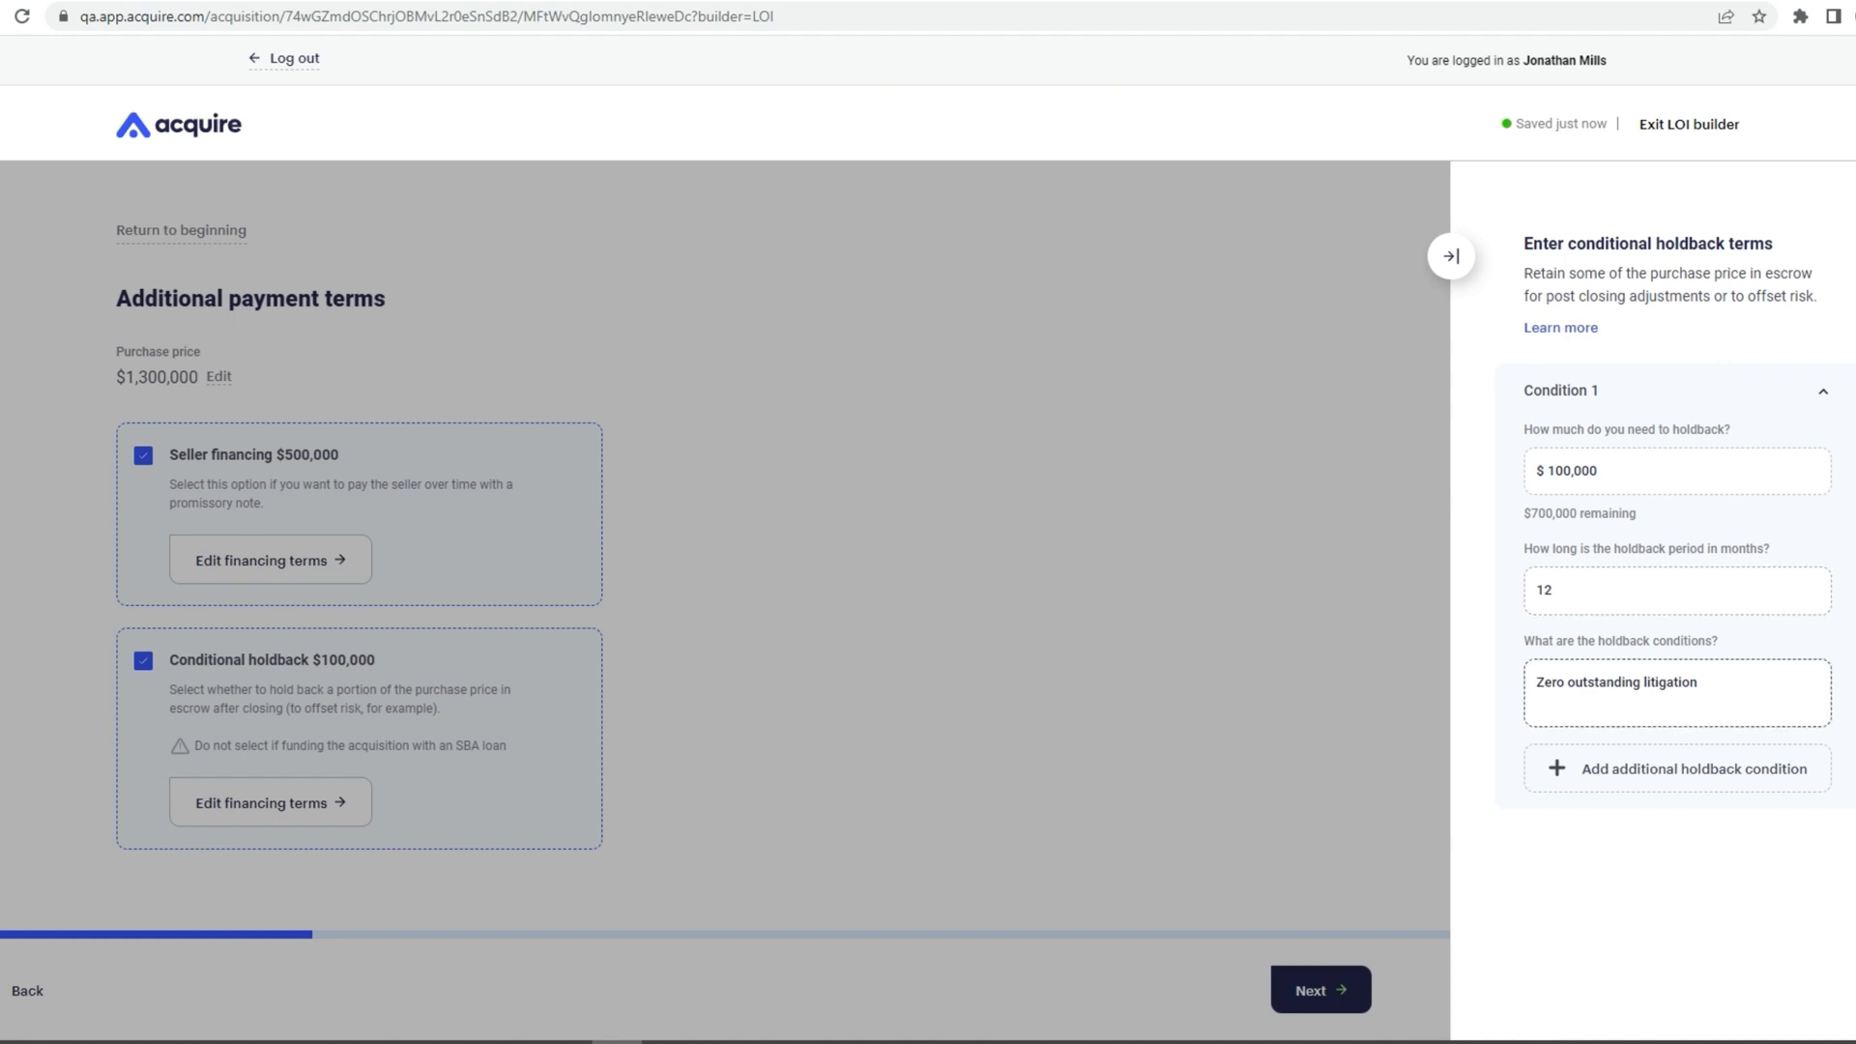
click(1292, 544)
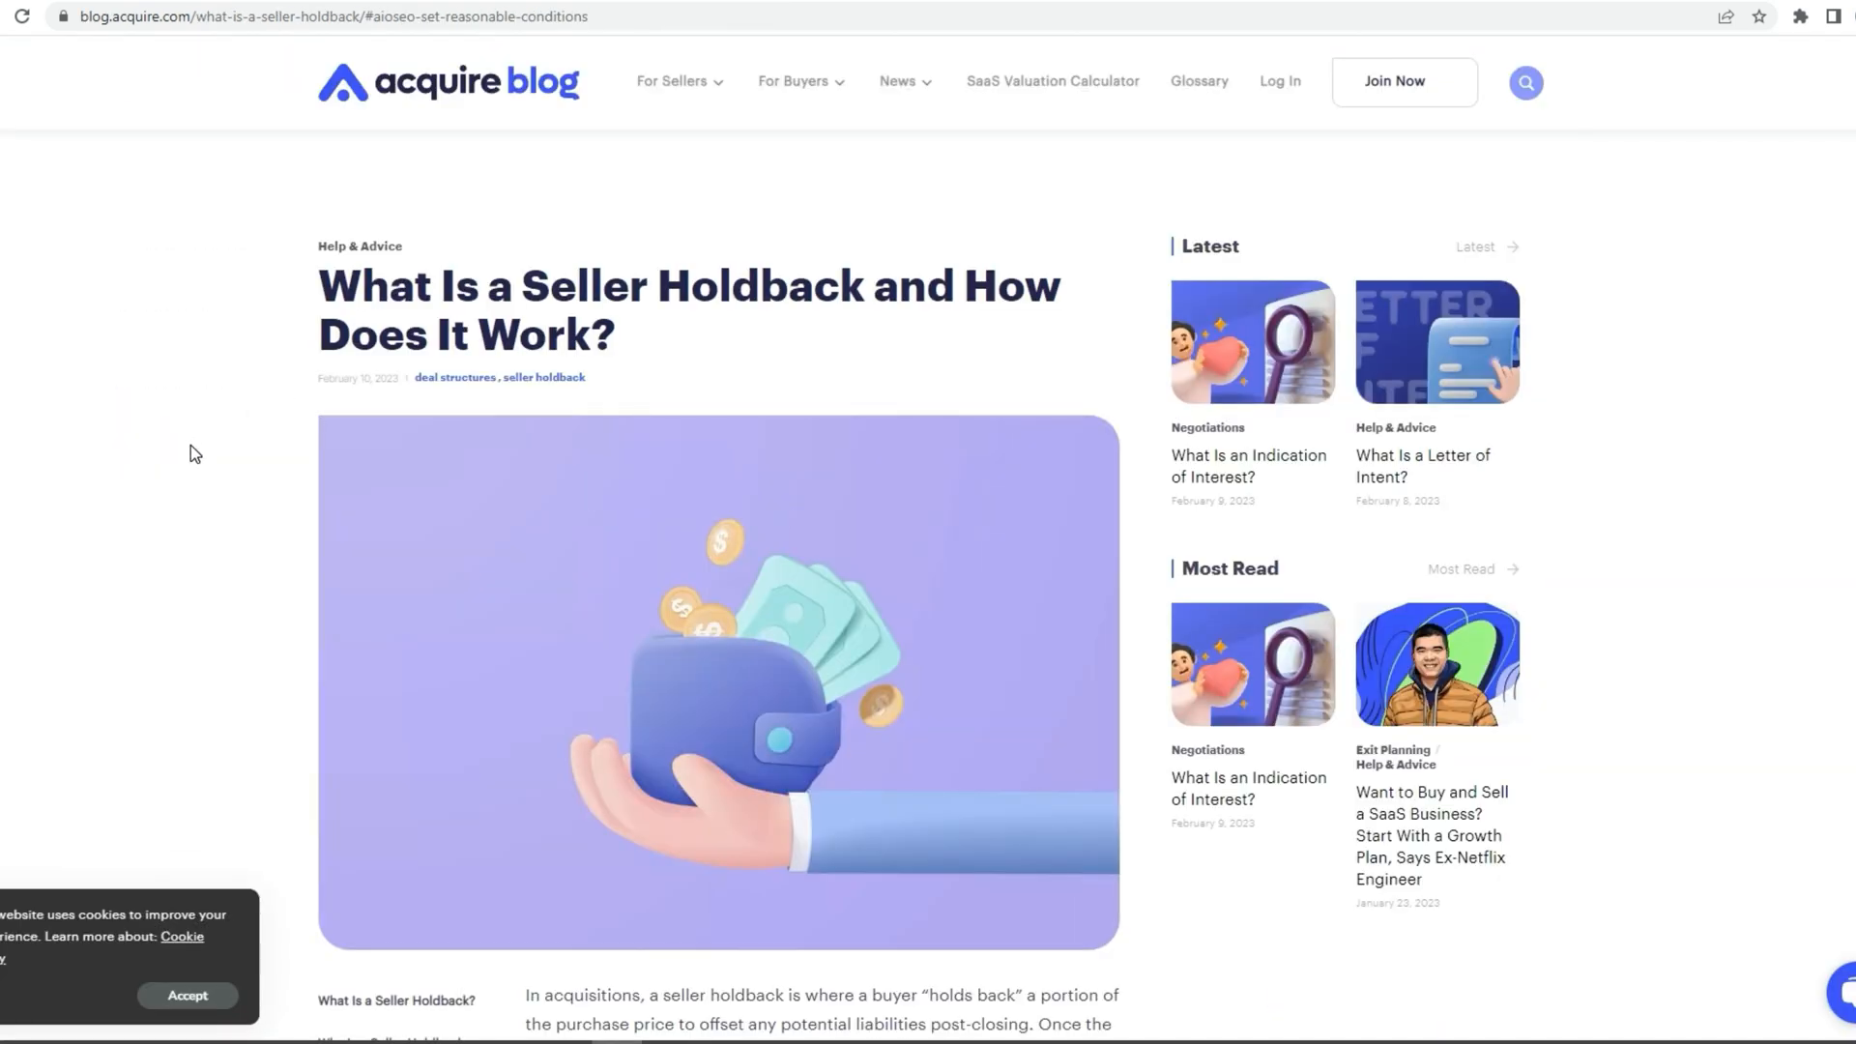
Search the seller holdback blog article for "example" and read how holdbacks work
scroll(1024, 464, down, 13)
key(ctrl+f)
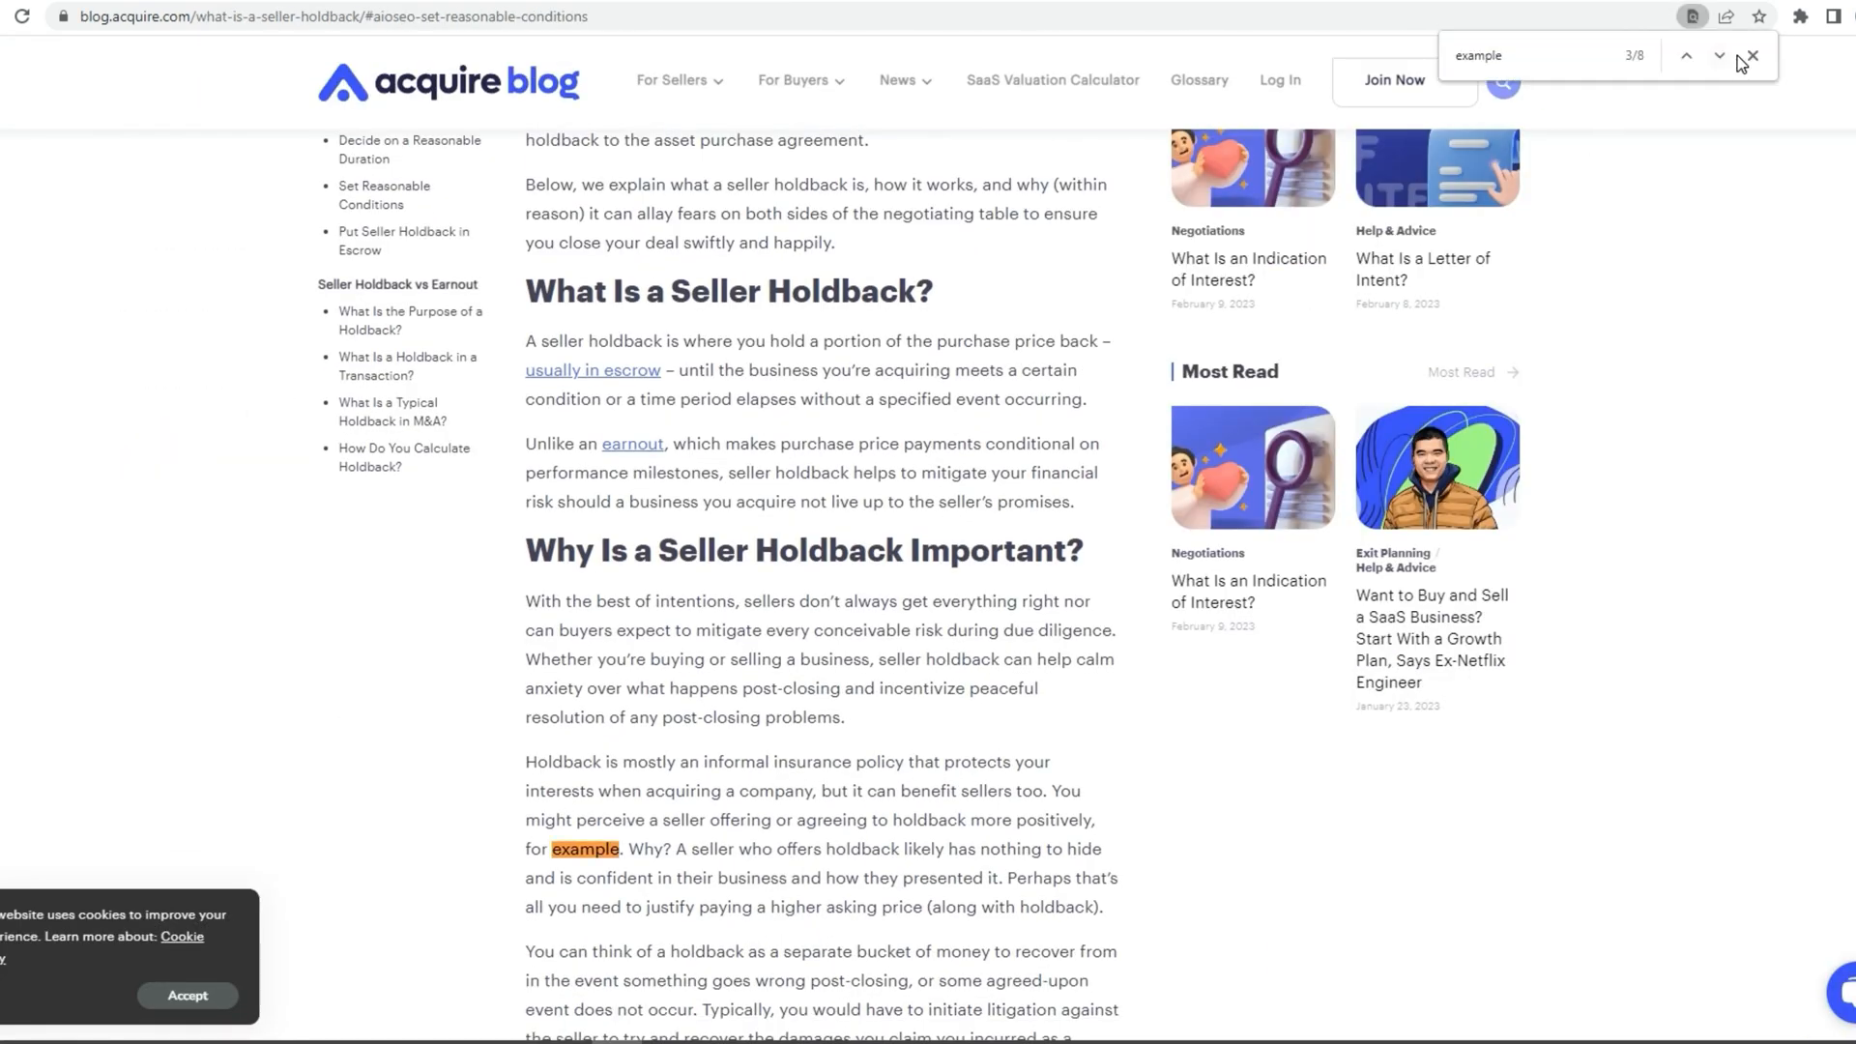
scroll(1638, 134, down, 12)
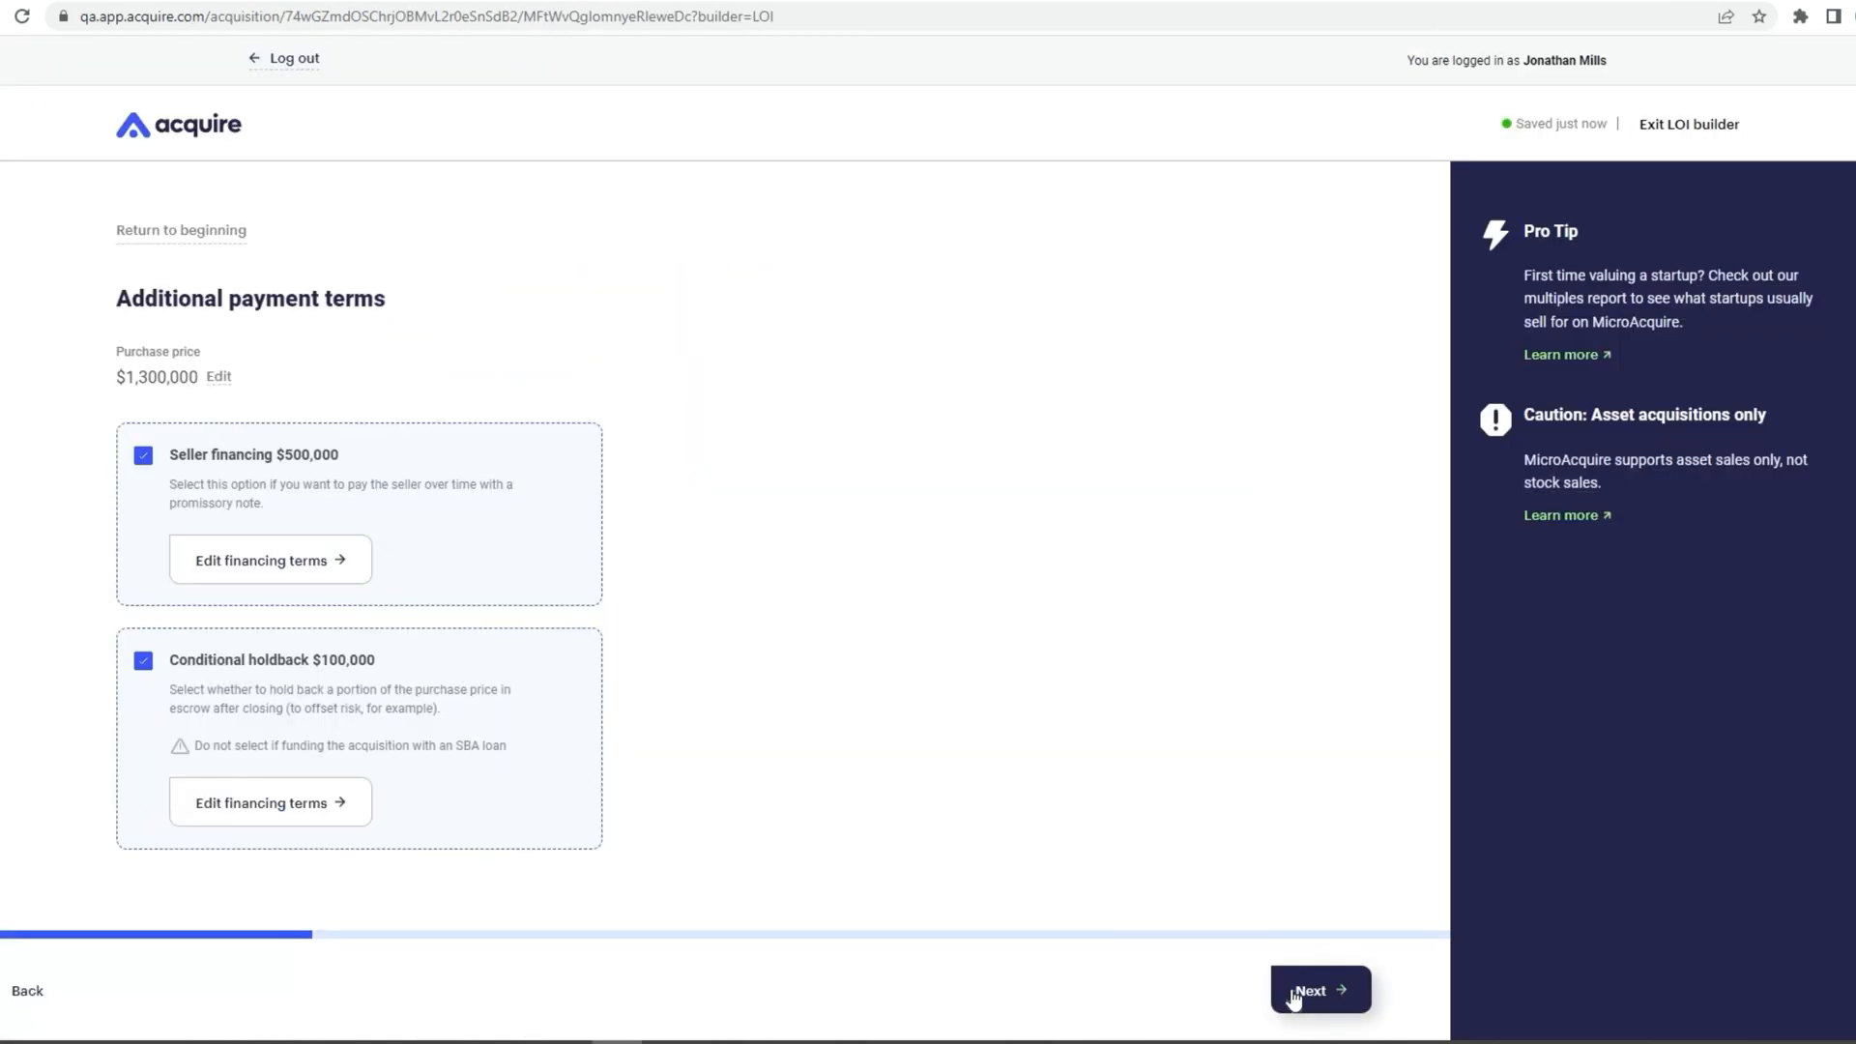
Continue to the closing conditions and check the employees named for post-closing transition services
click(1294, 993)
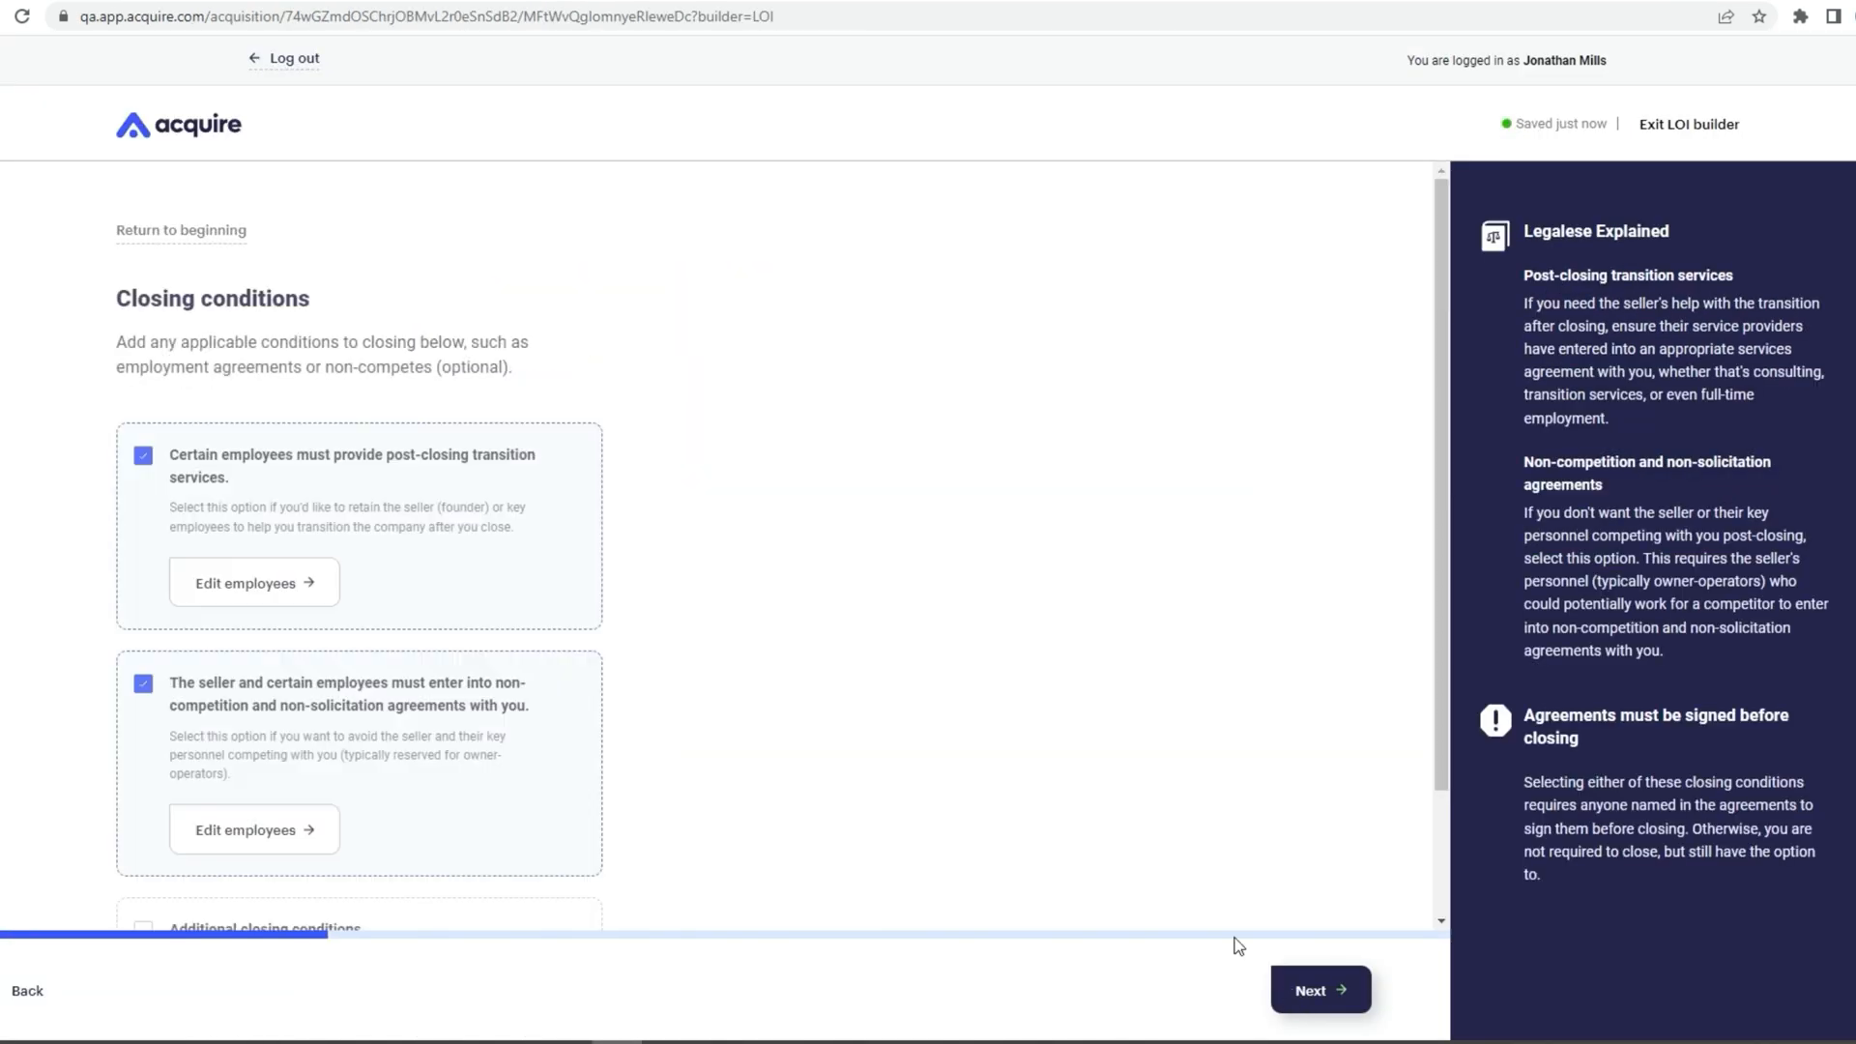
click(412, 514)
click(412, 514)
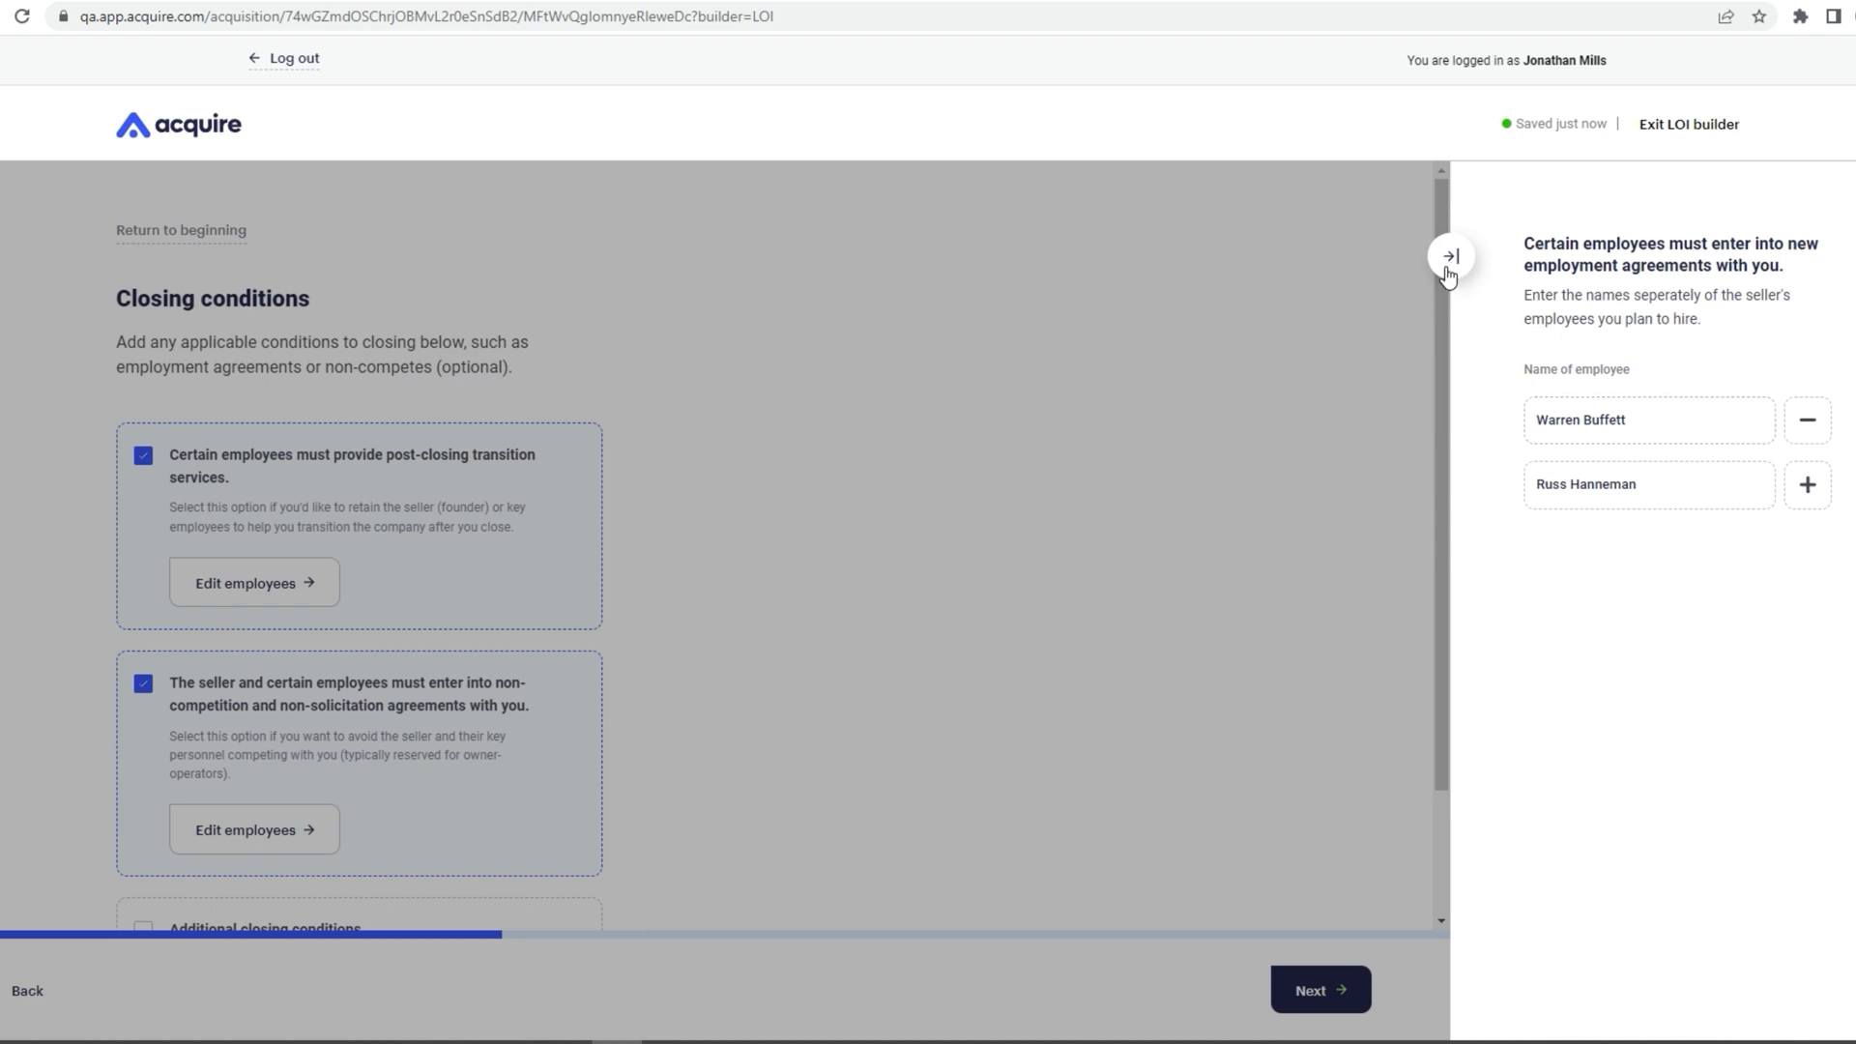
click(1447, 276)
Reopen the non-competition and non-solicitation condition and review its employee name and duration
scroll(531, 685, down, 2)
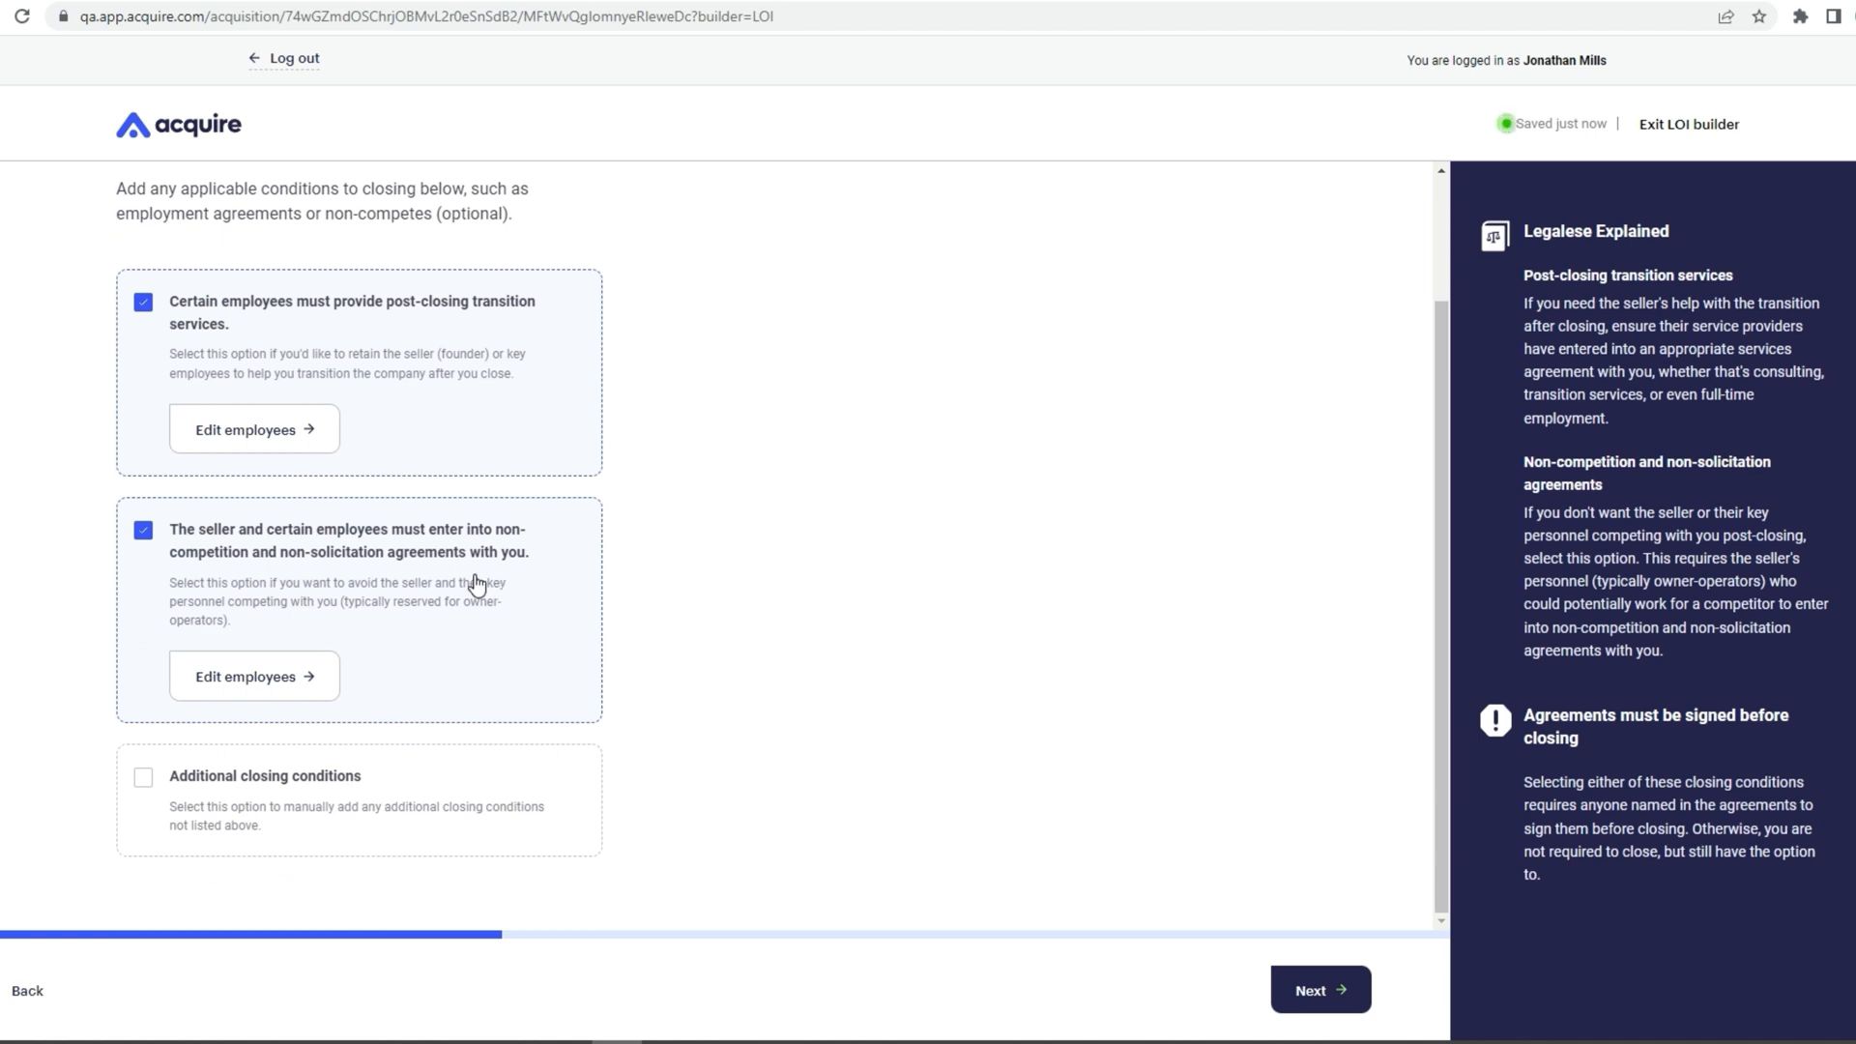
click(435, 580)
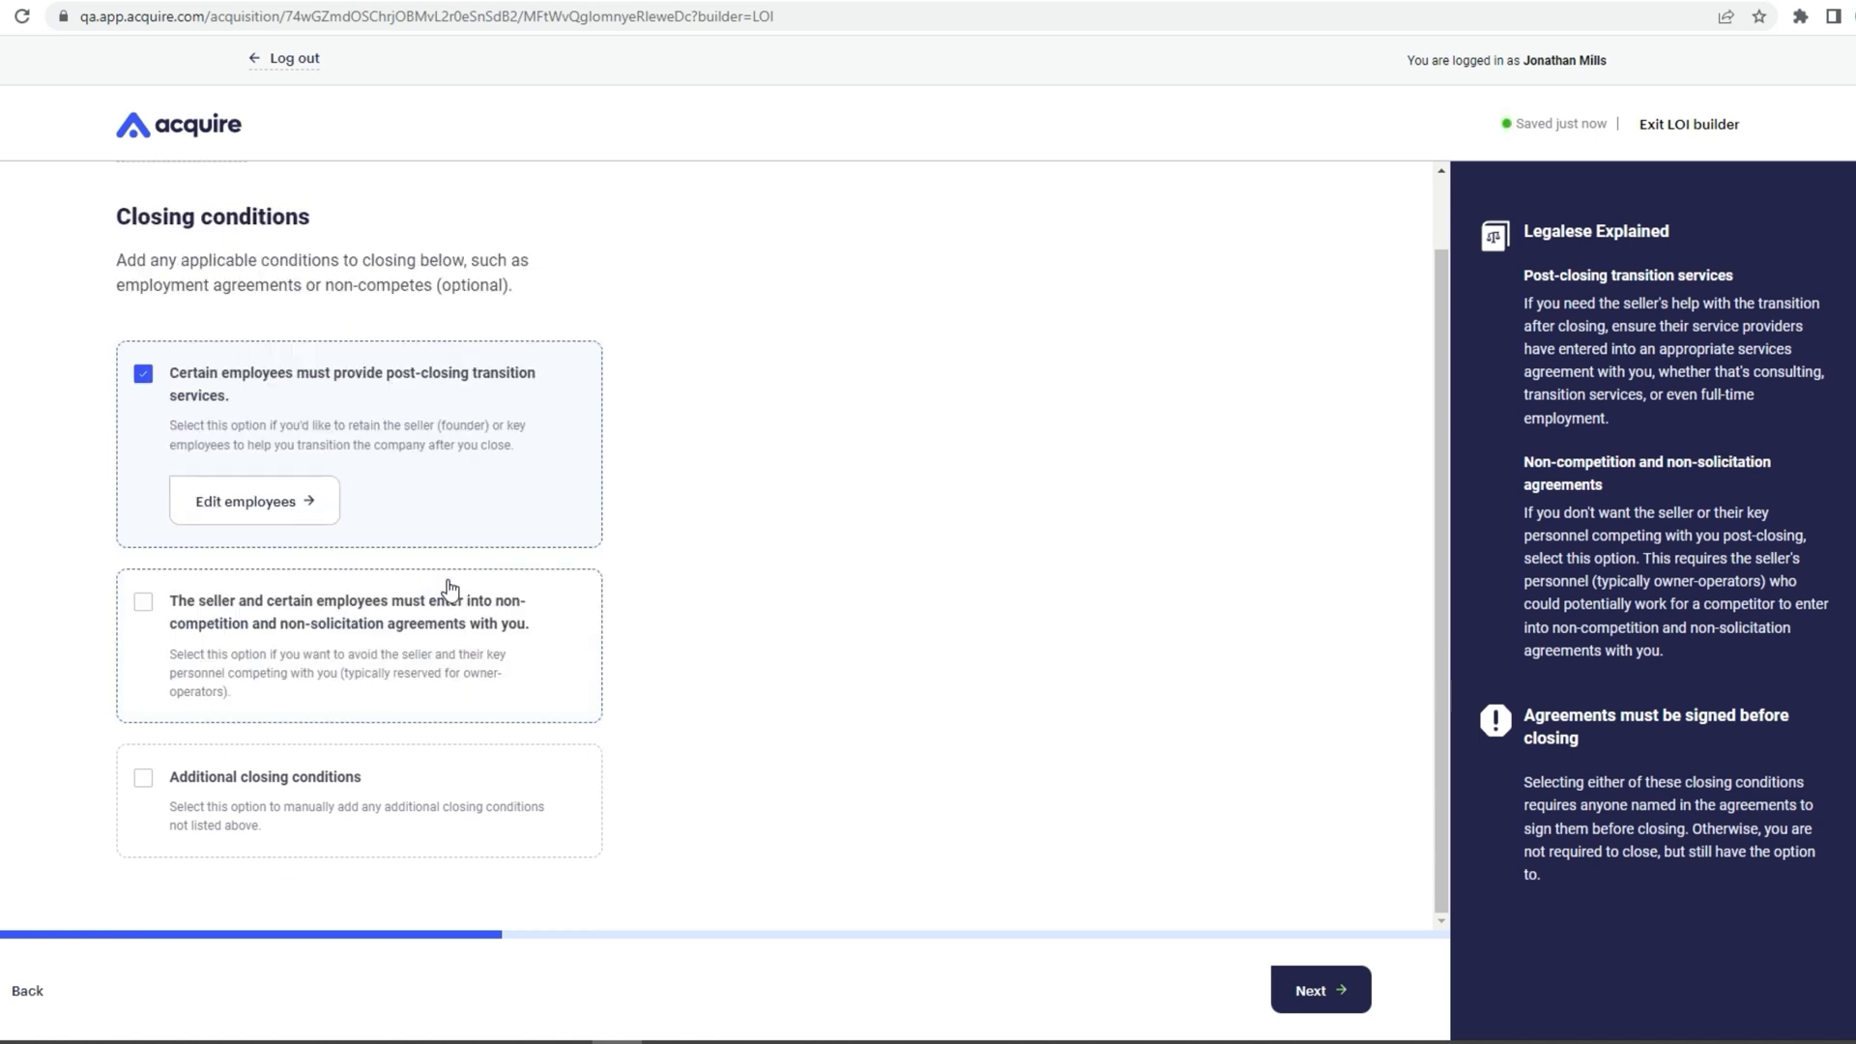
click(431, 609)
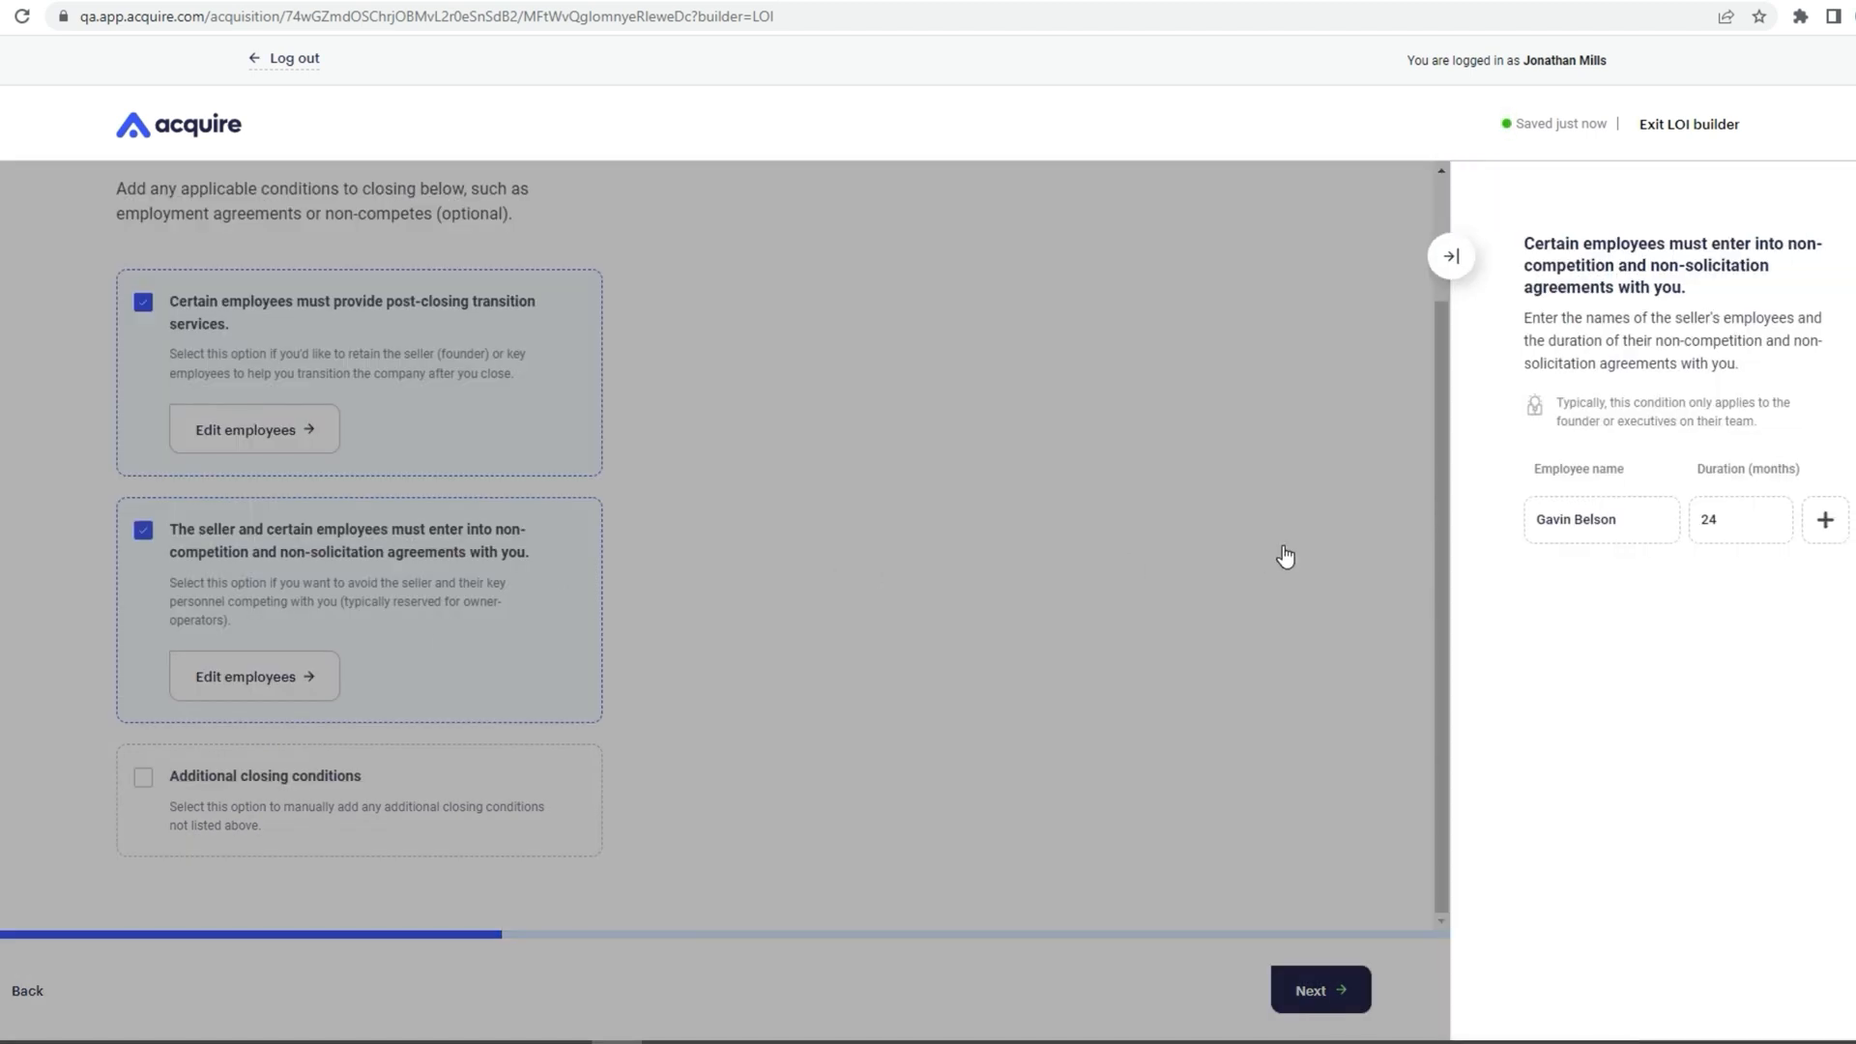
triple_click(1595, 519)
click(1611, 633)
click(1451, 256)
Open the additional closing conditions form and close it without adding a condition
click(349, 774)
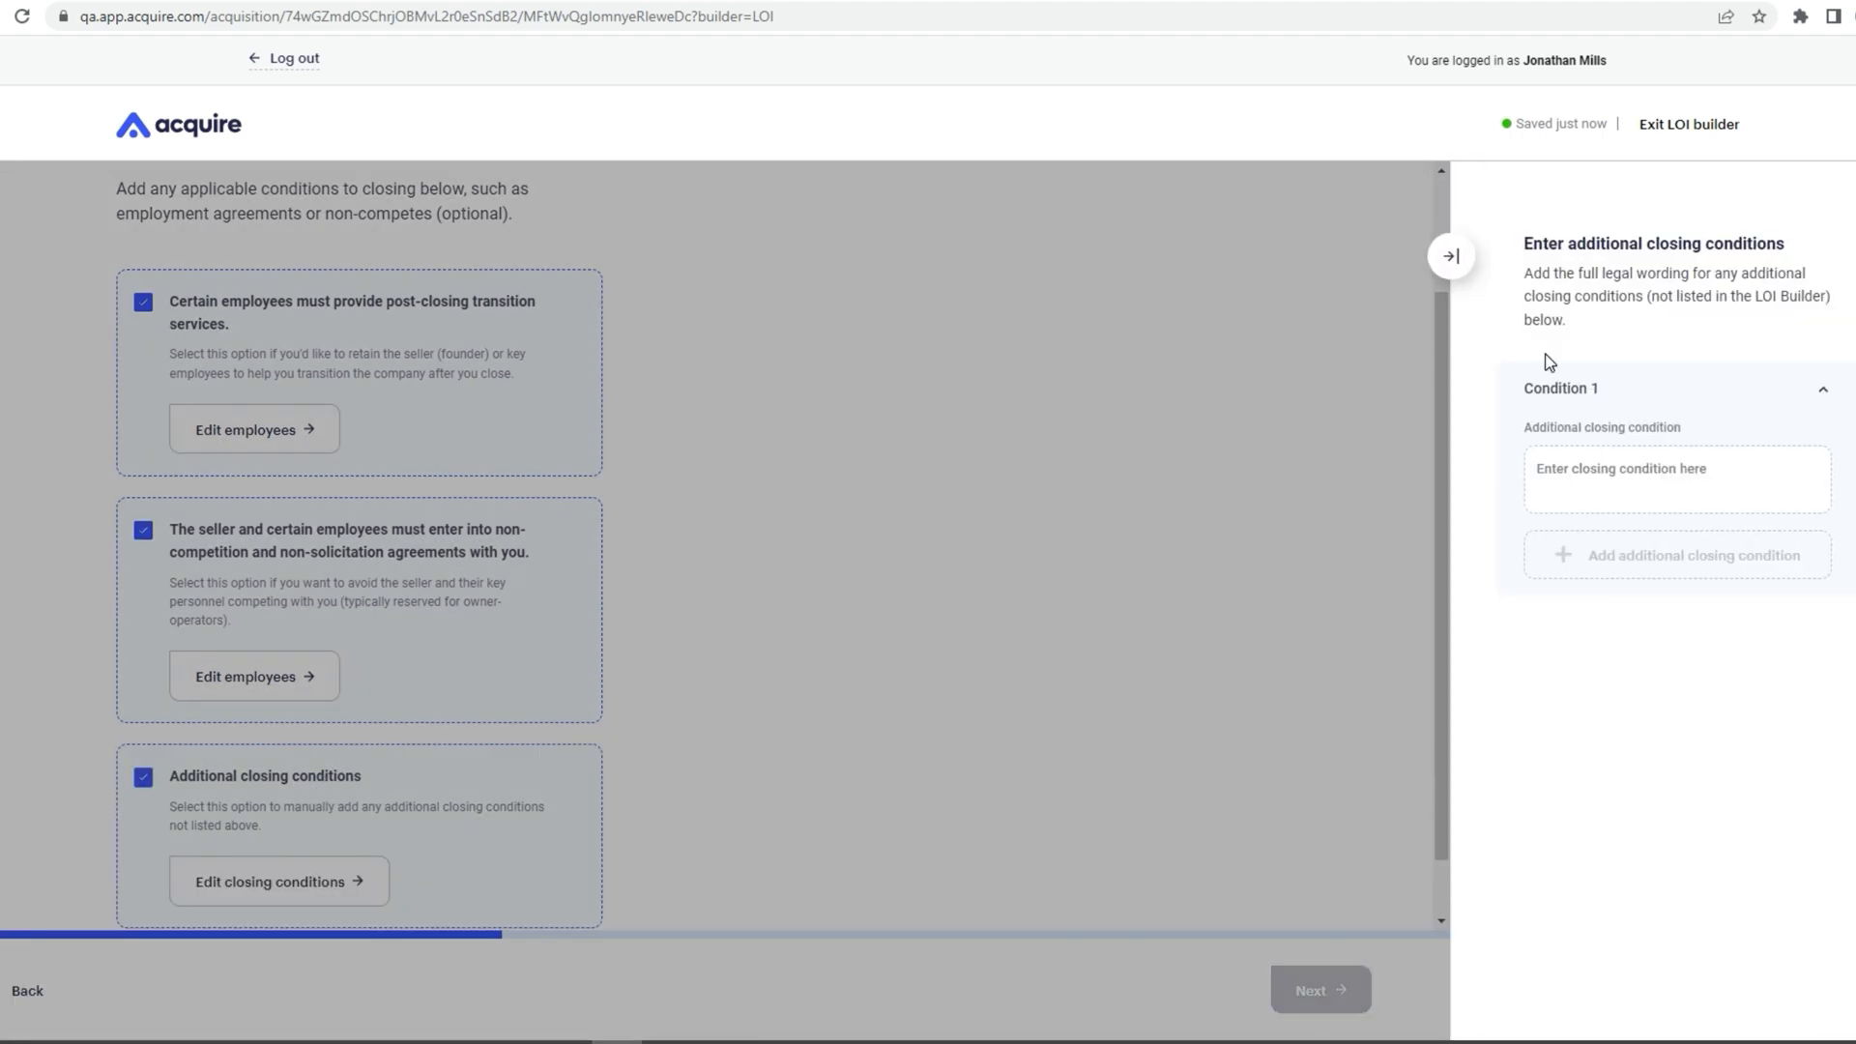
click(1450, 257)
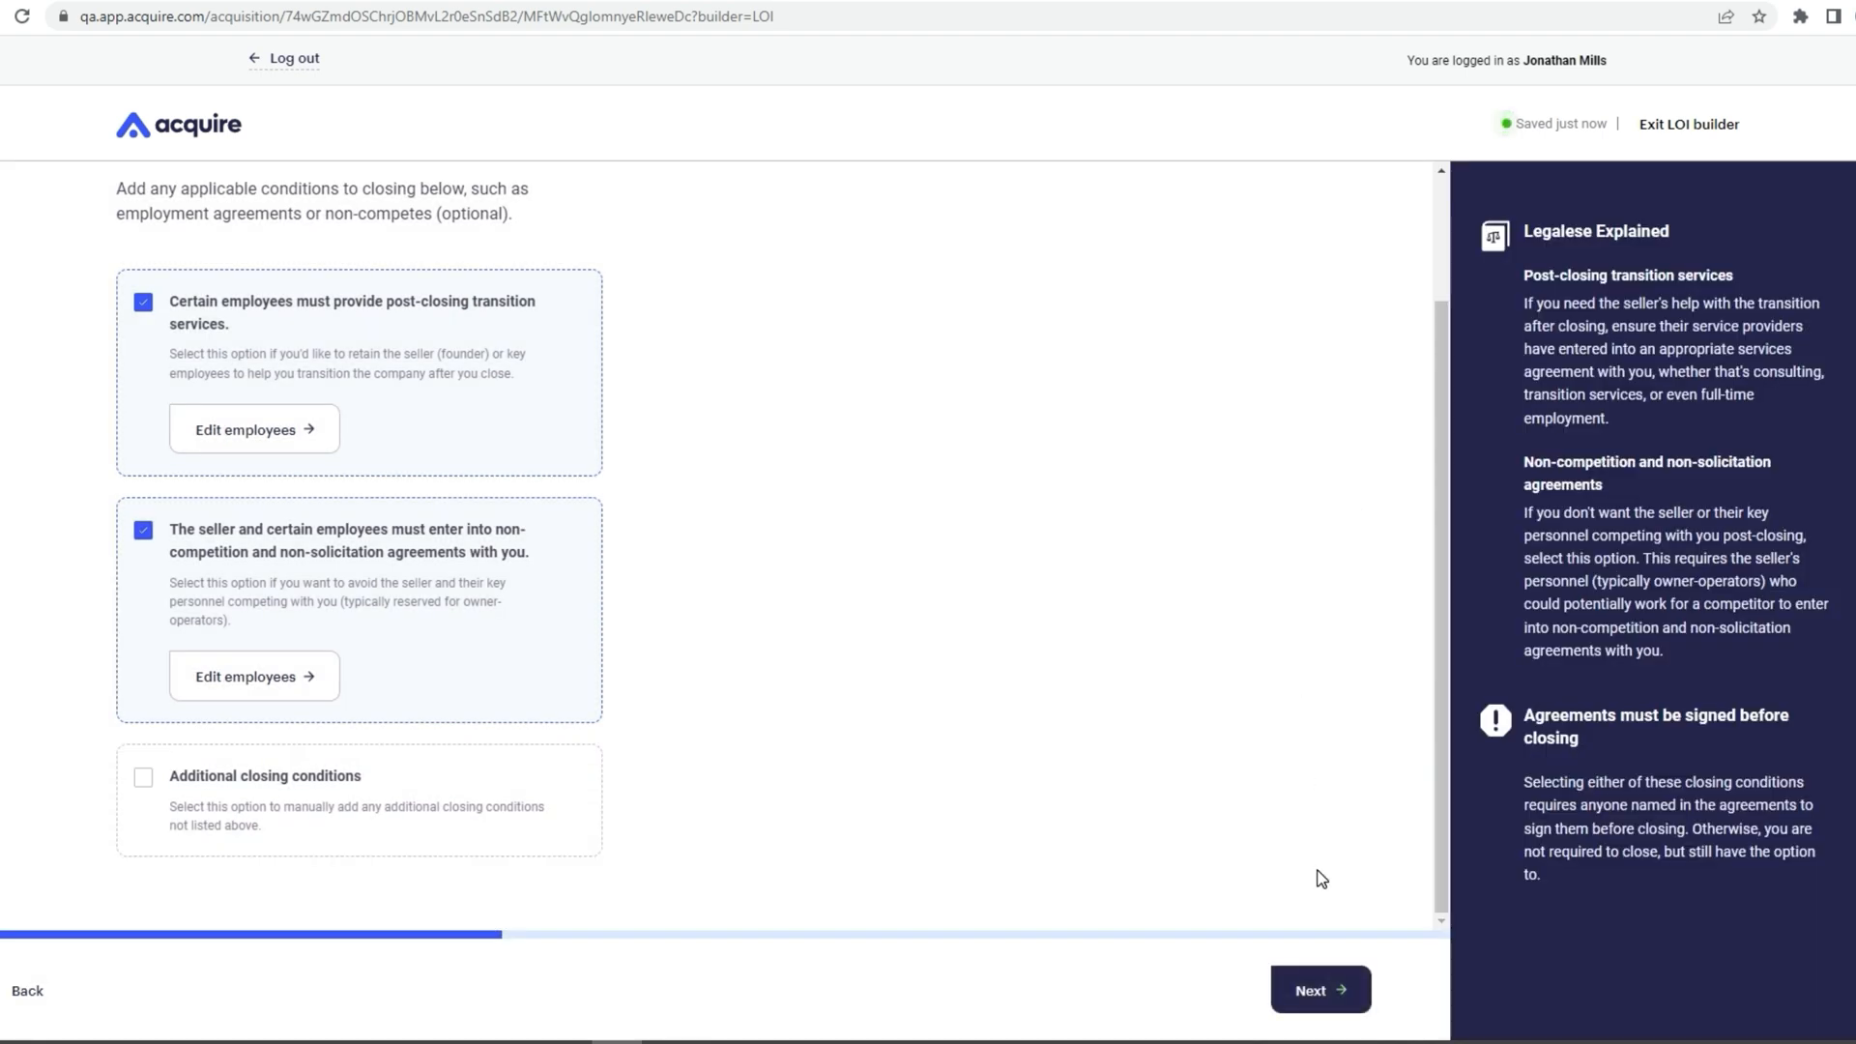
Continue to the LOI summary, accepting Delaware jurisdiction with a confidentiality clause and an escrow service with fees split 50/50
click(1321, 990)
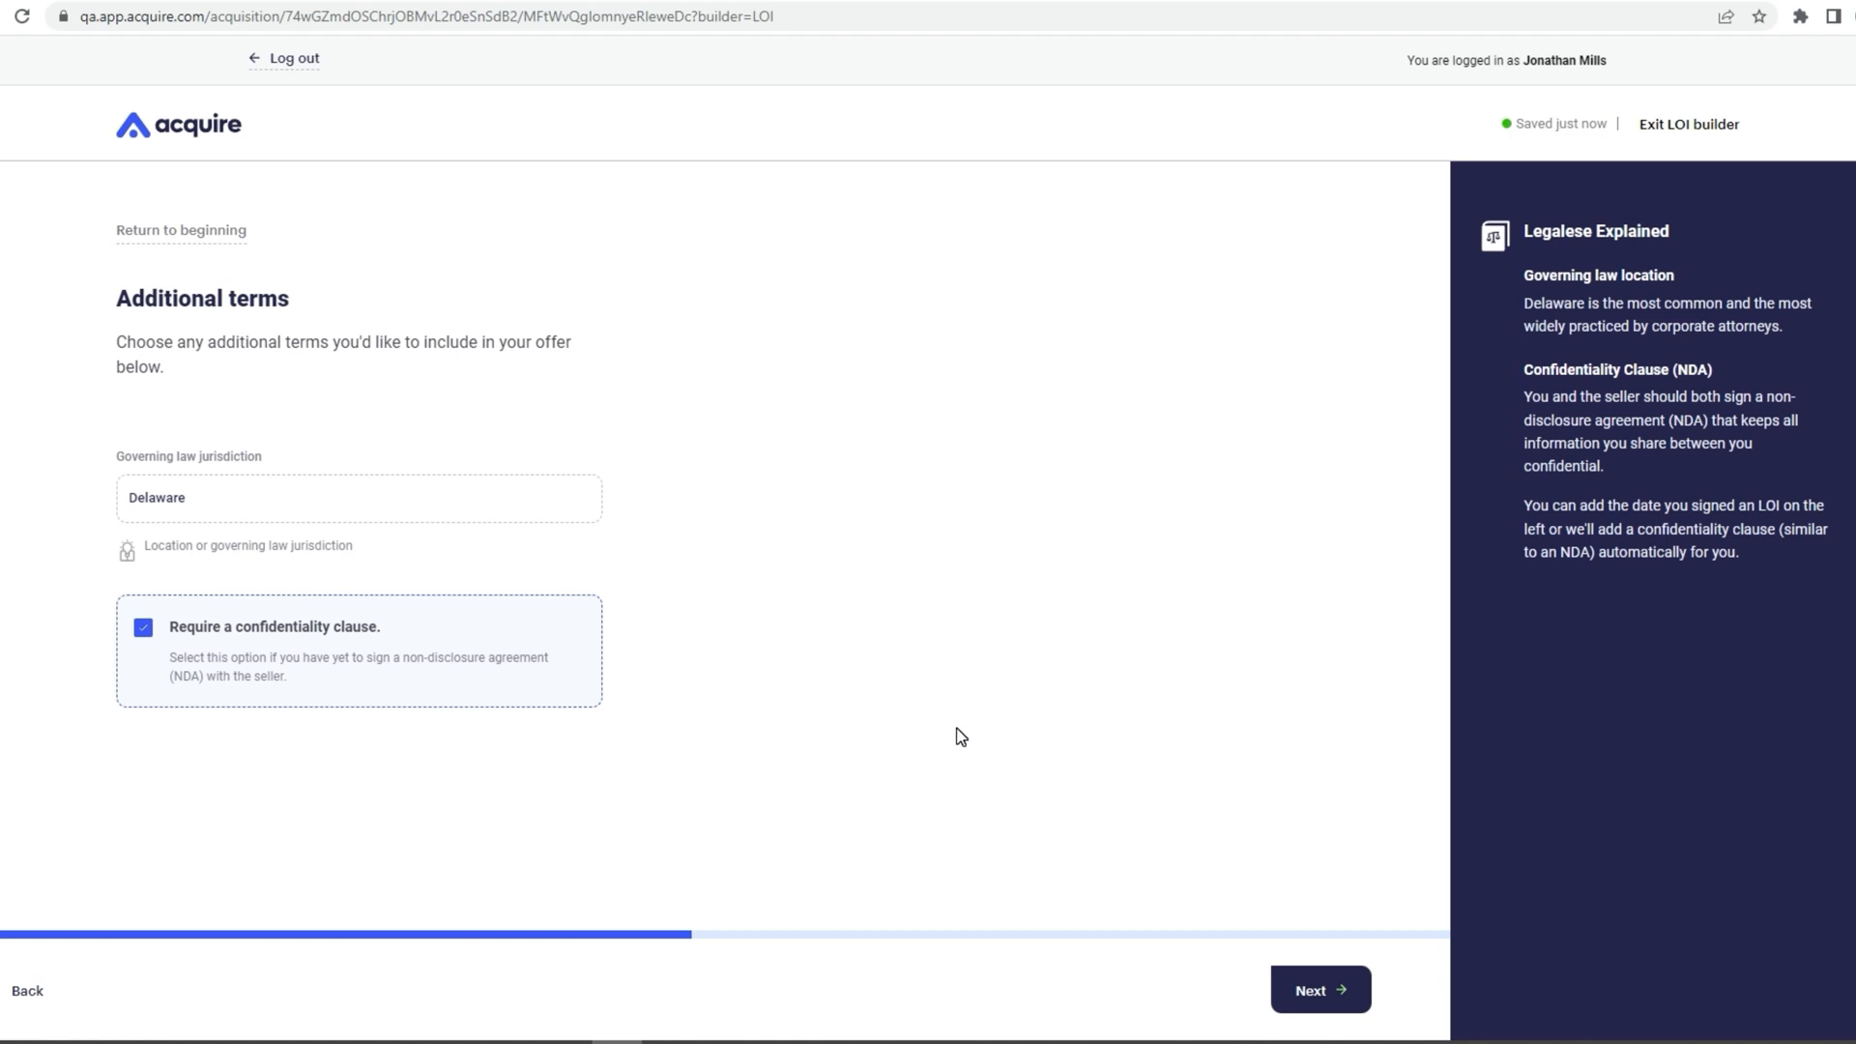
click(1301, 988)
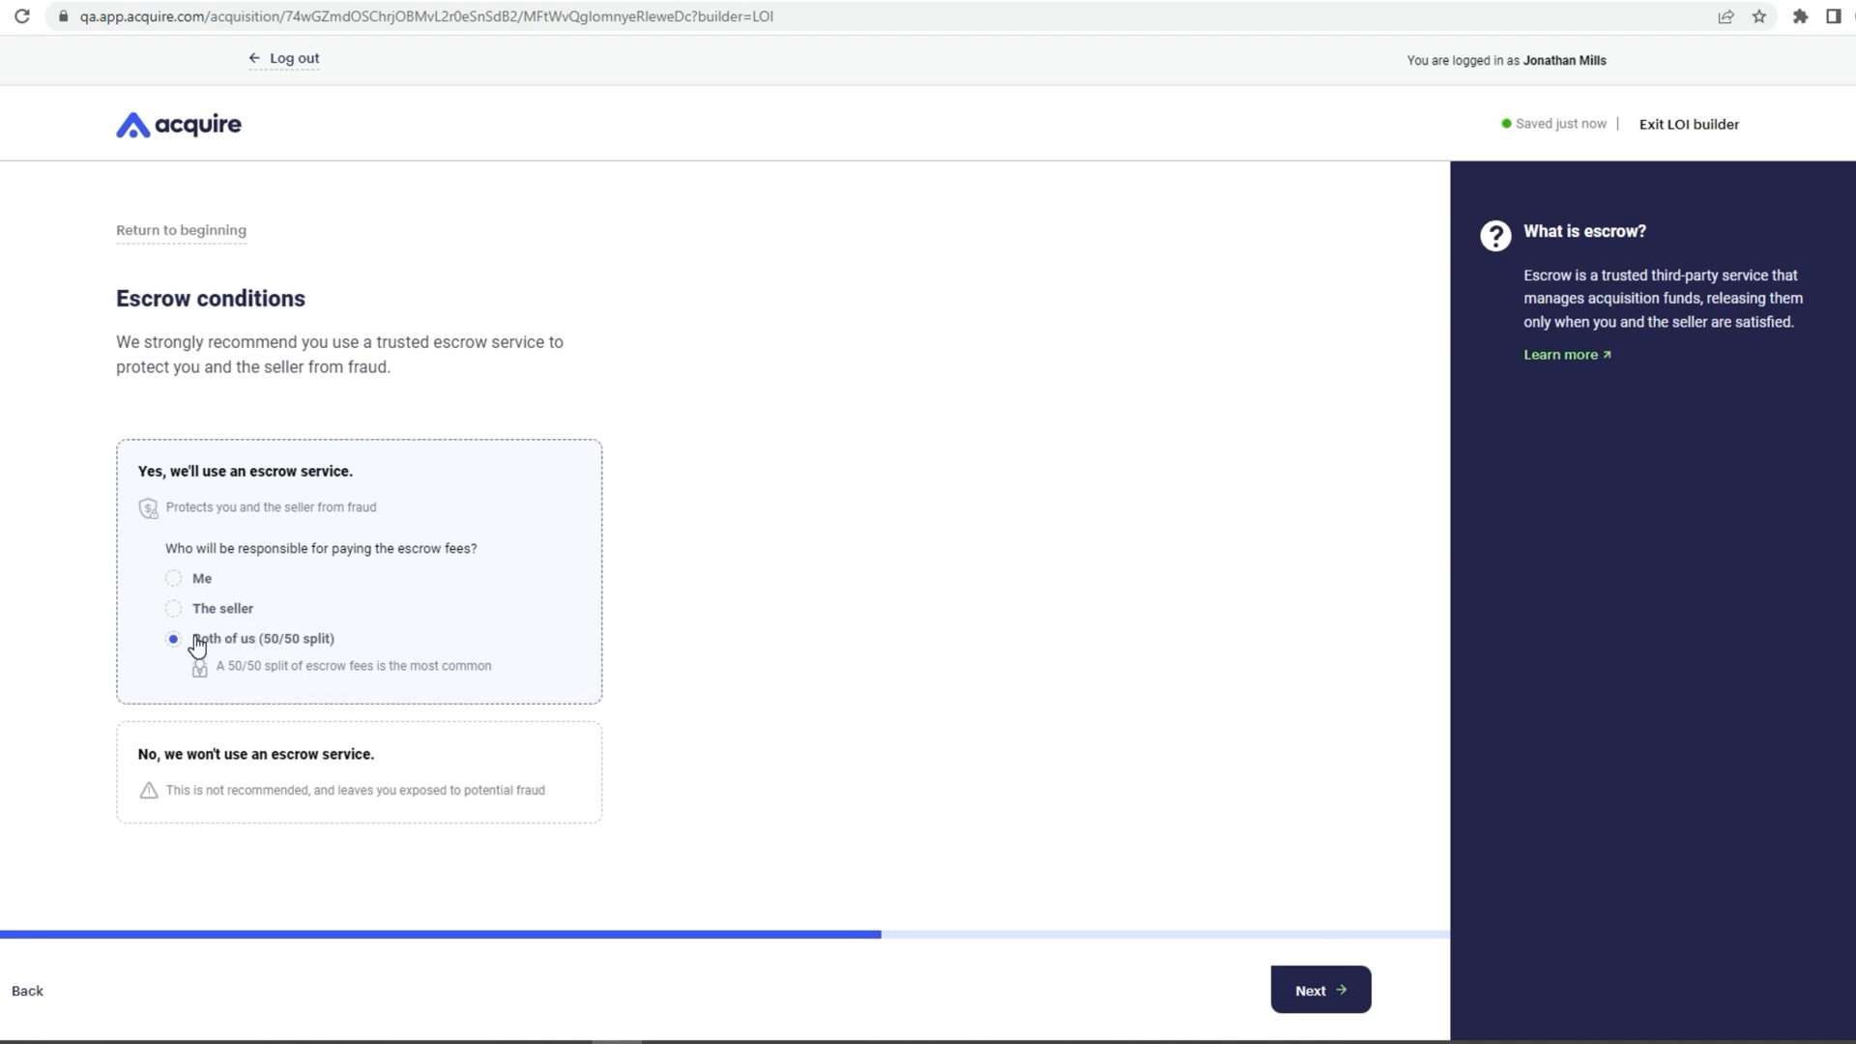
click(1305, 990)
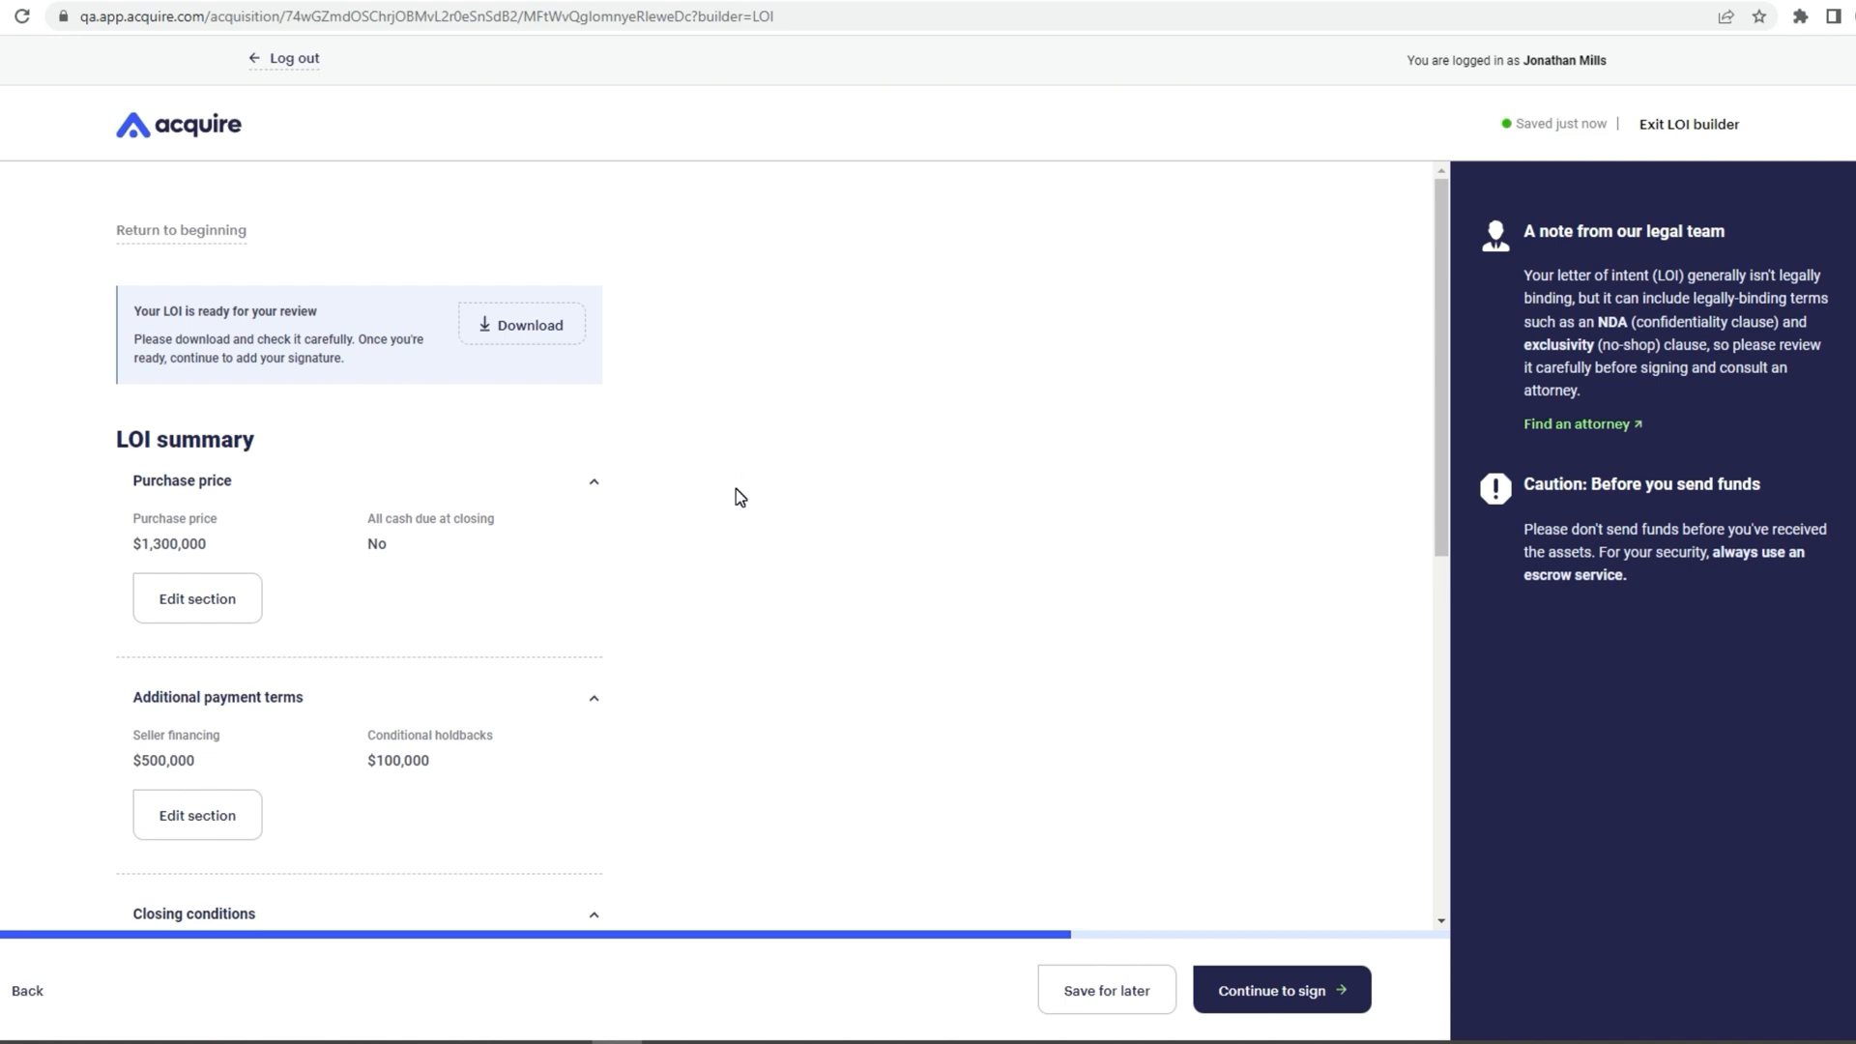
Review the LOI summary, then download the LOI and open its PDF
scroll(738, 497, down, 7)
scroll(735, 491, up, 8)
click(523, 325)
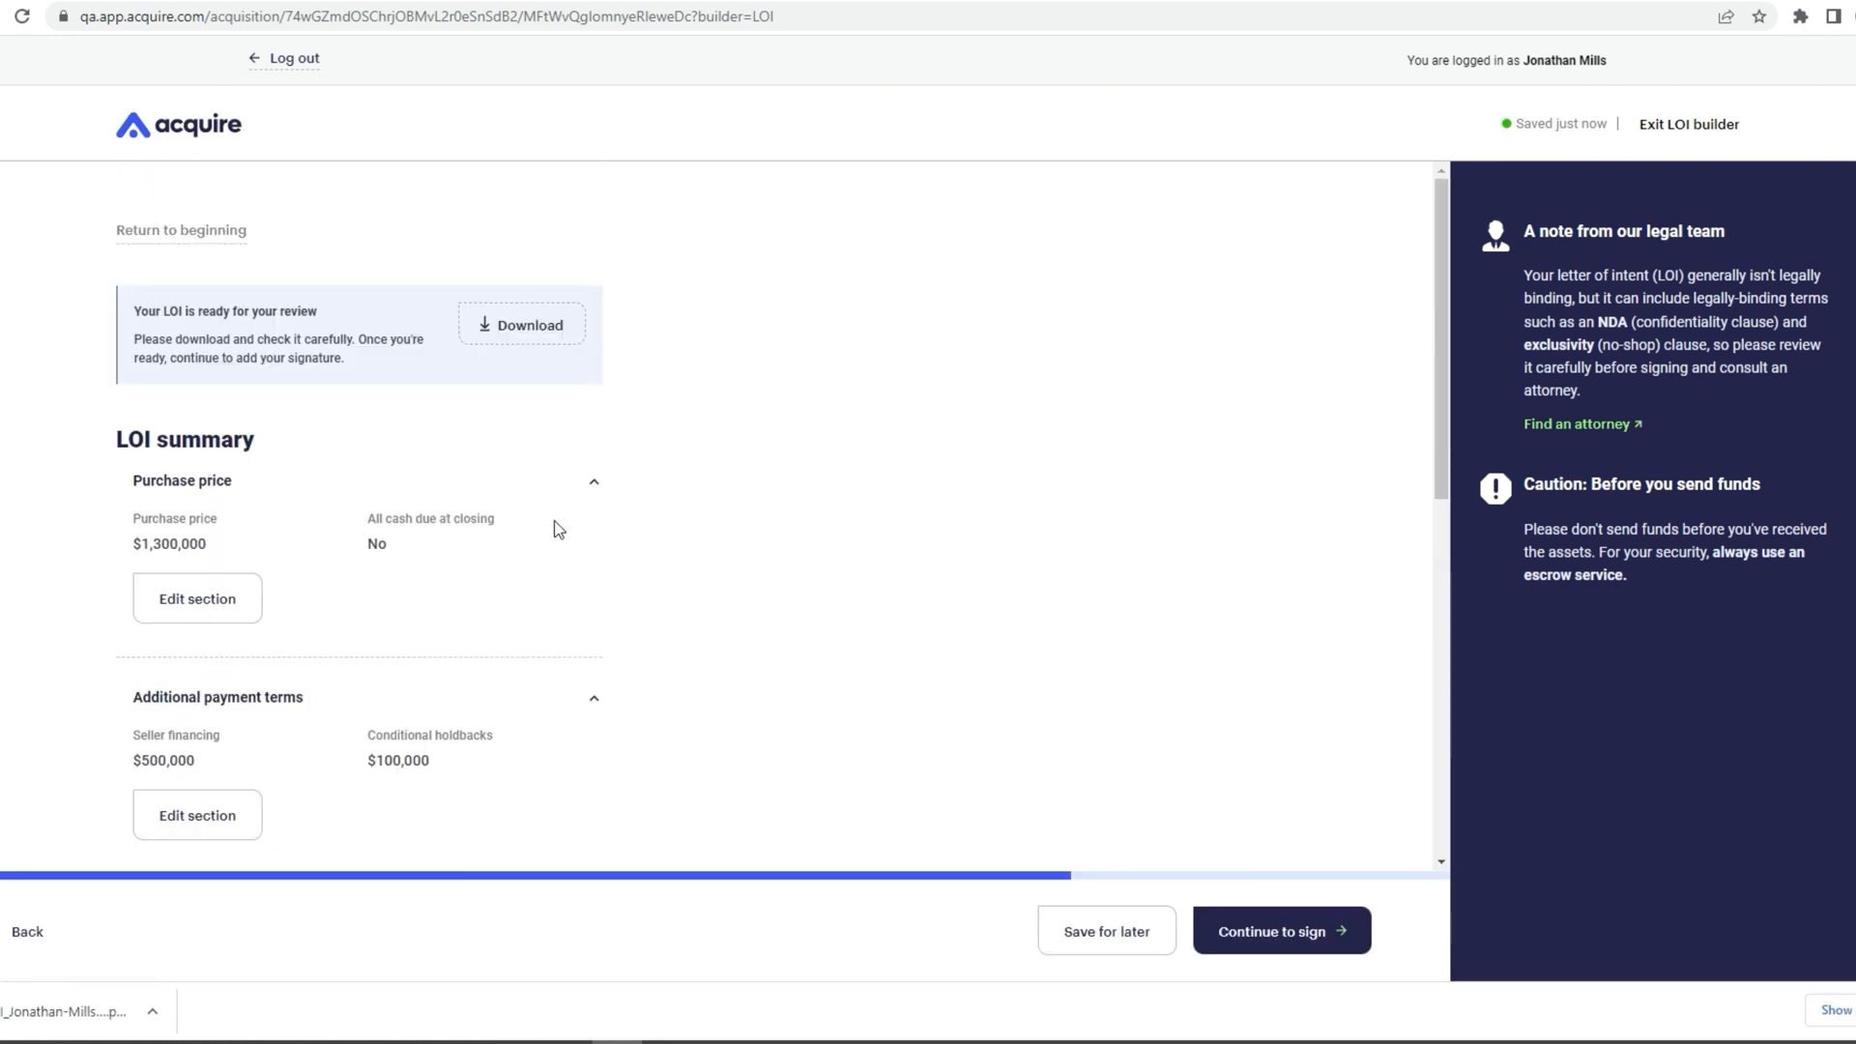
click(60, 1011)
scroll(1073, 522, down, 4)
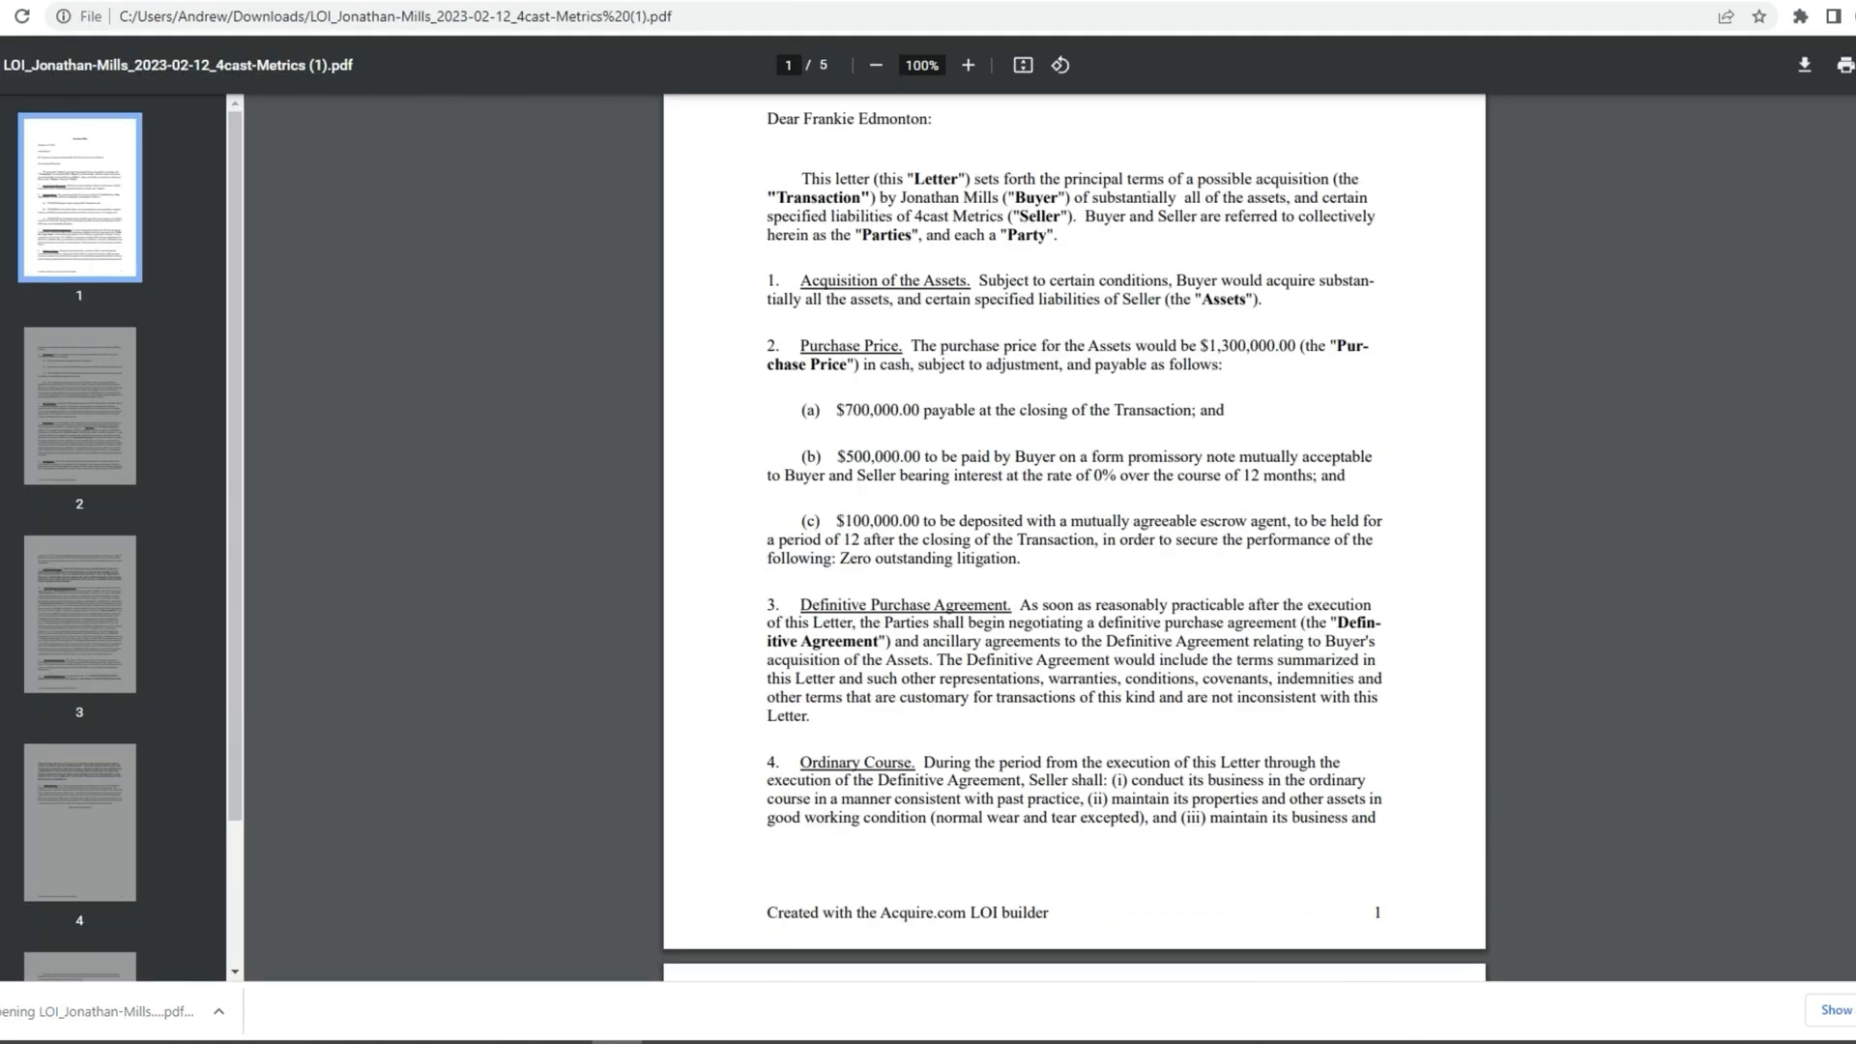
Examine the closing payment, promissory note and escrow holdback clauses under Purchase Price in the PDF, then return to the LOI builder
drag(836, 410, 1026, 539)
click(1026, 542)
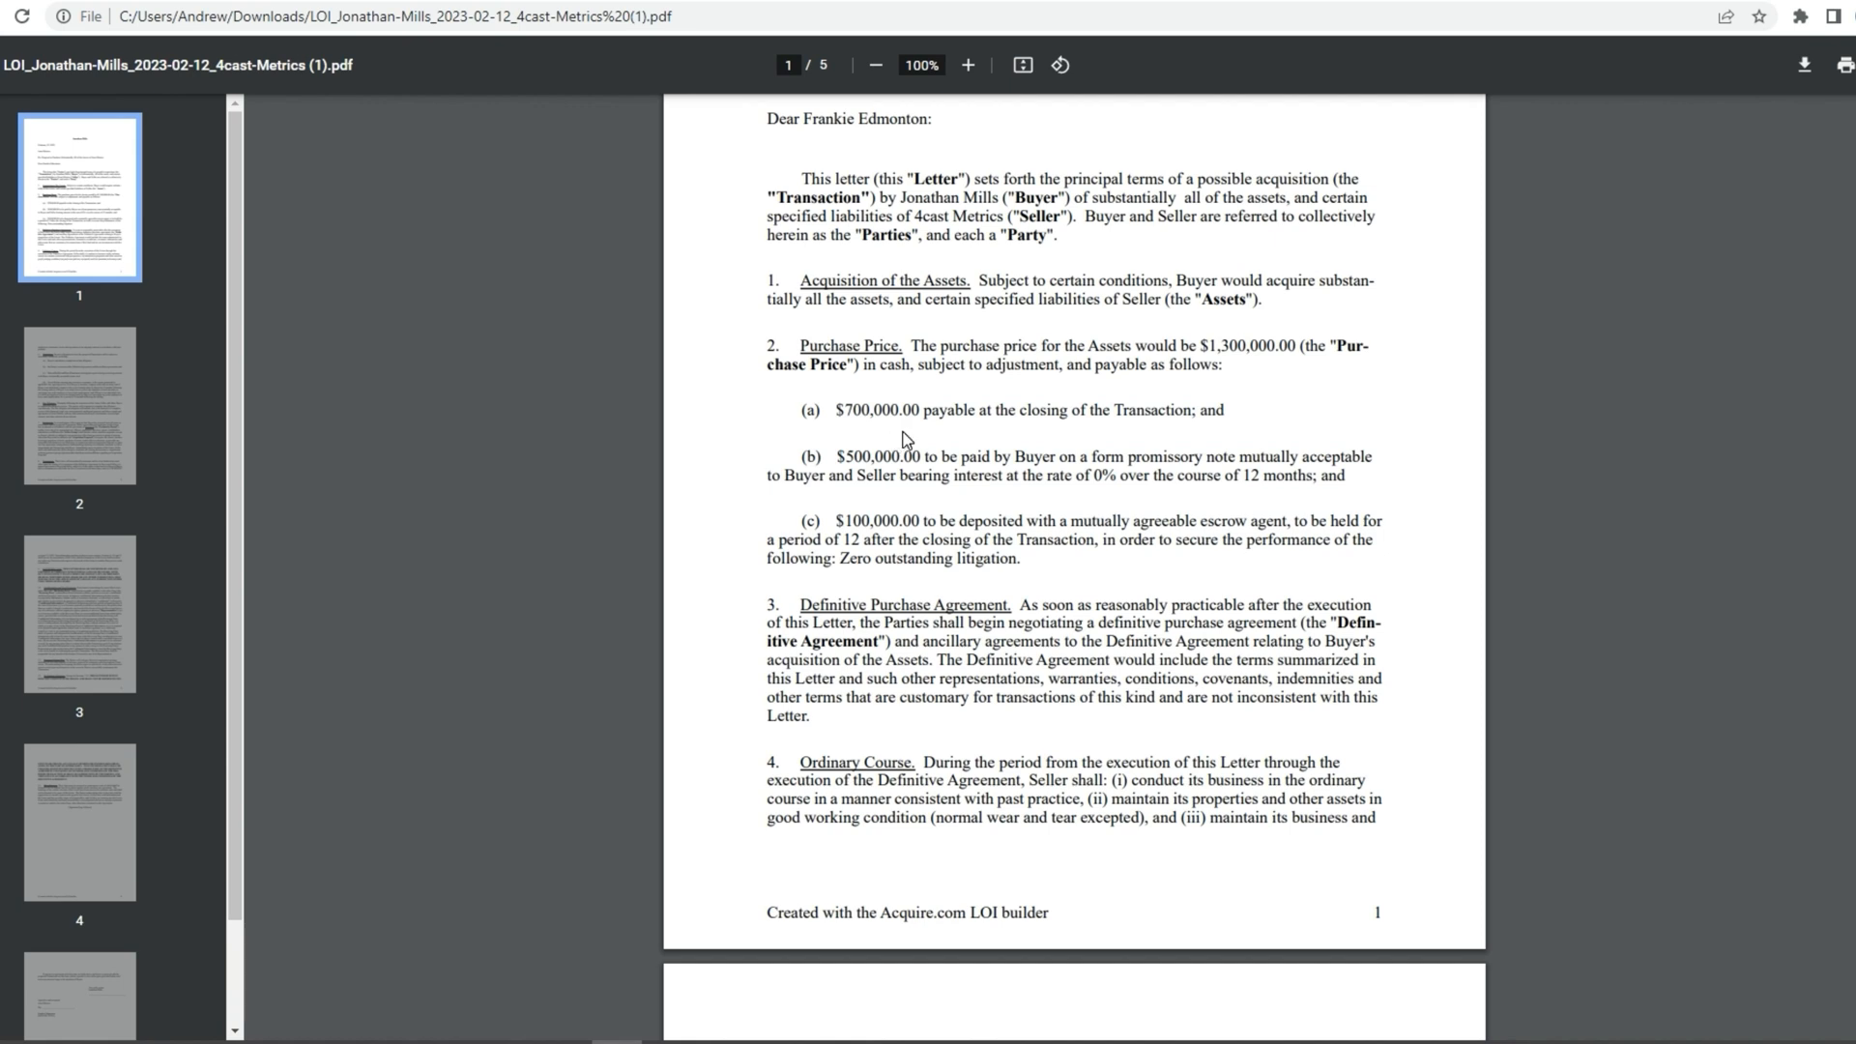
drag(838, 456, 1346, 476)
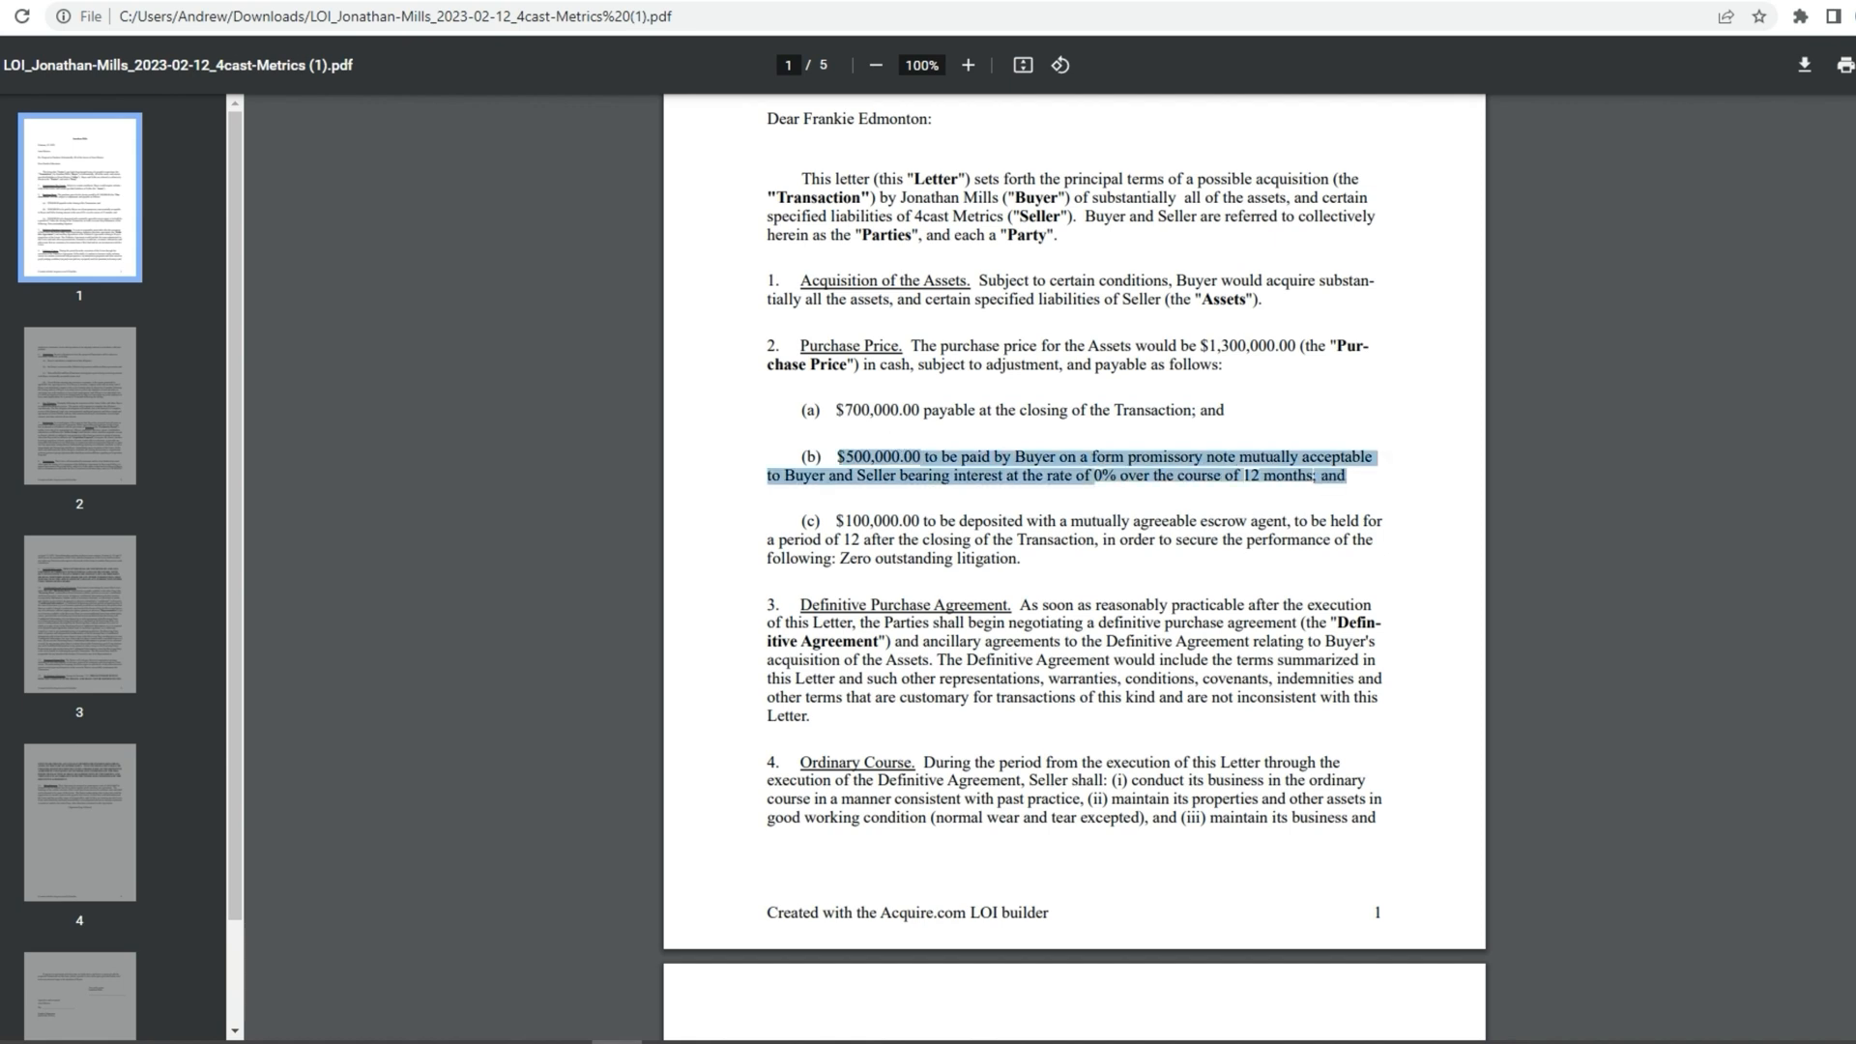
drag(838, 522, 1019, 559)
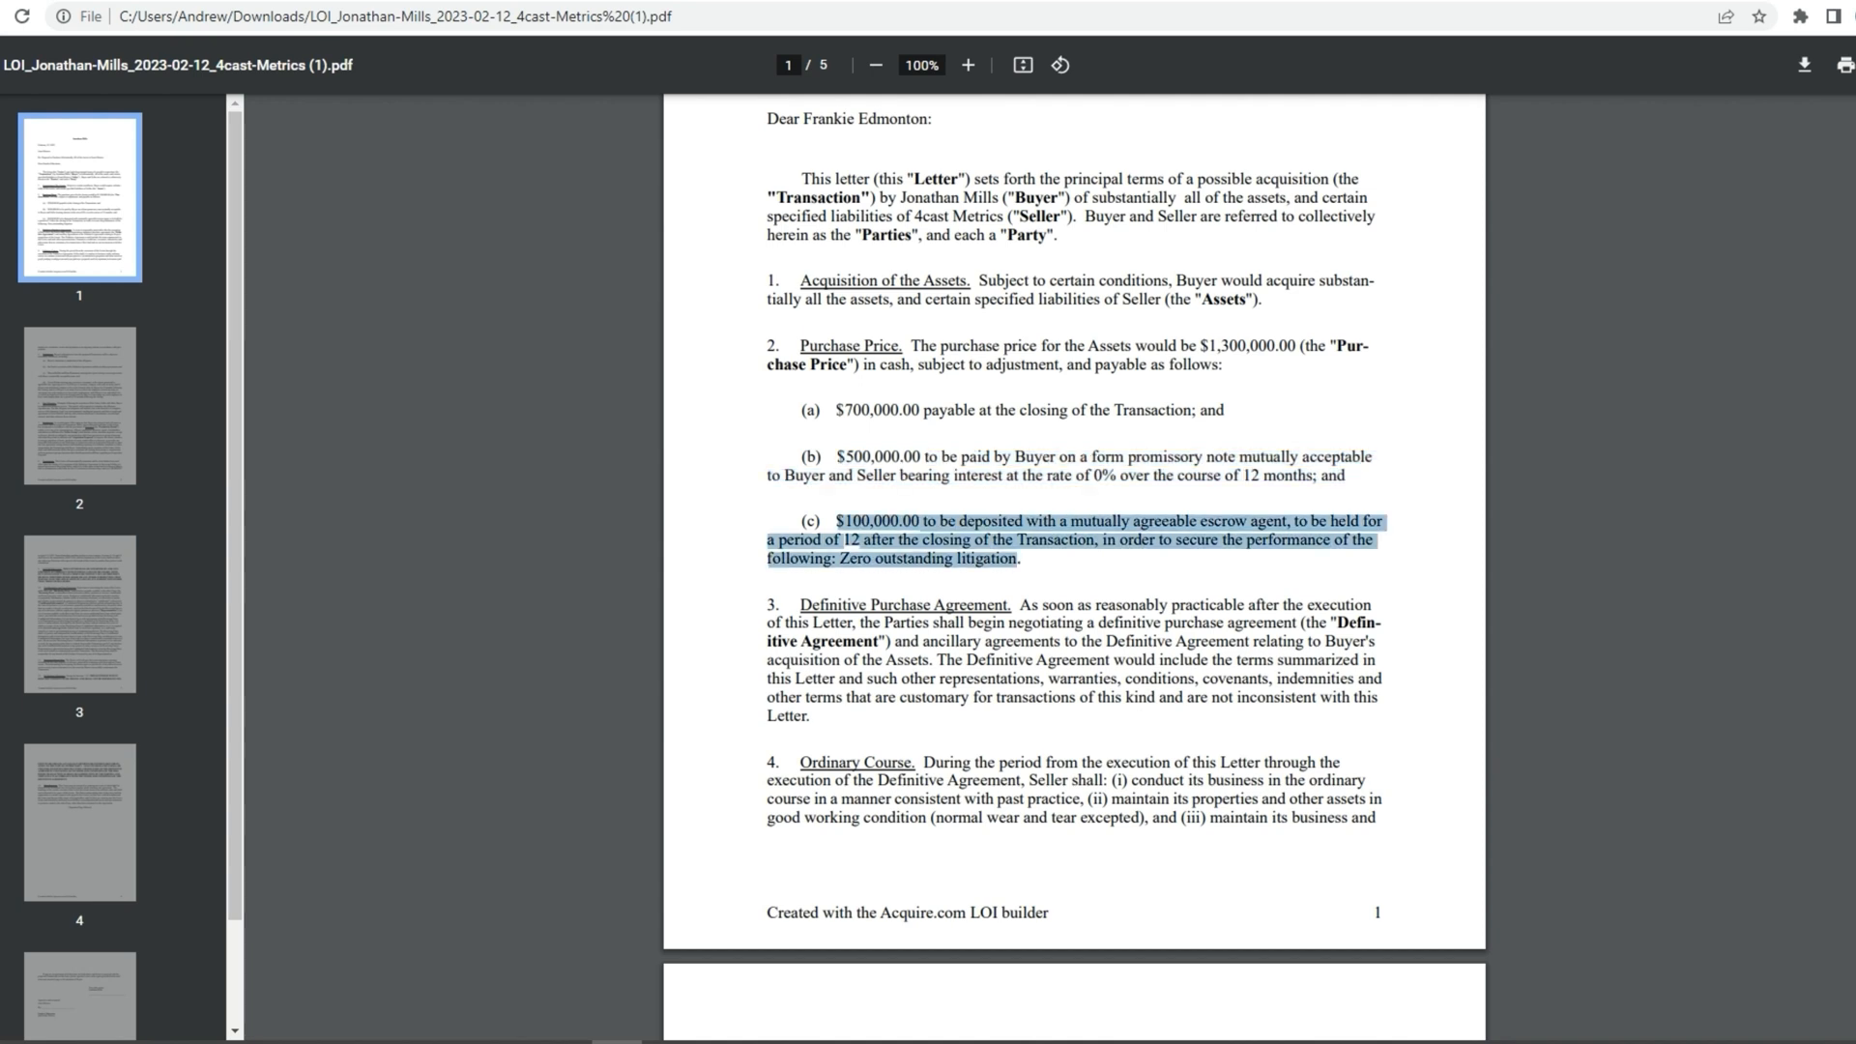
drag(1022, 560, 839, 560)
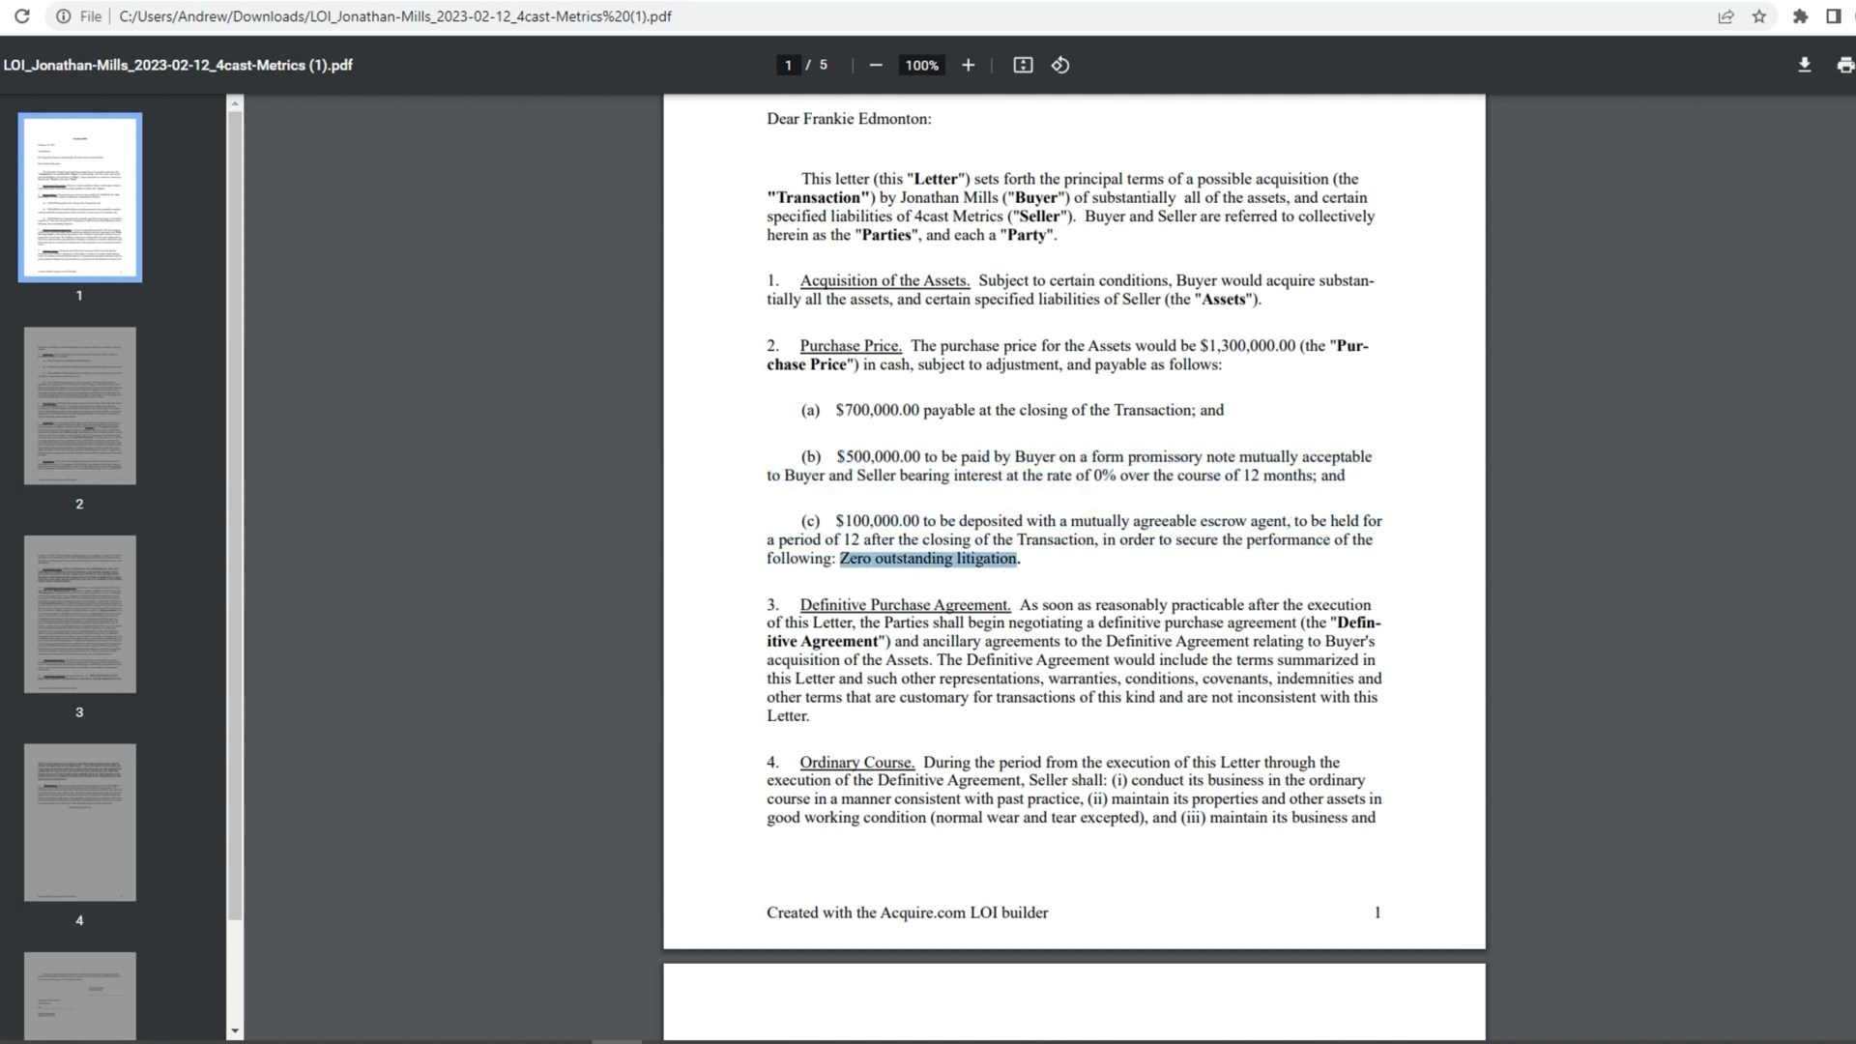
click(514, 1)
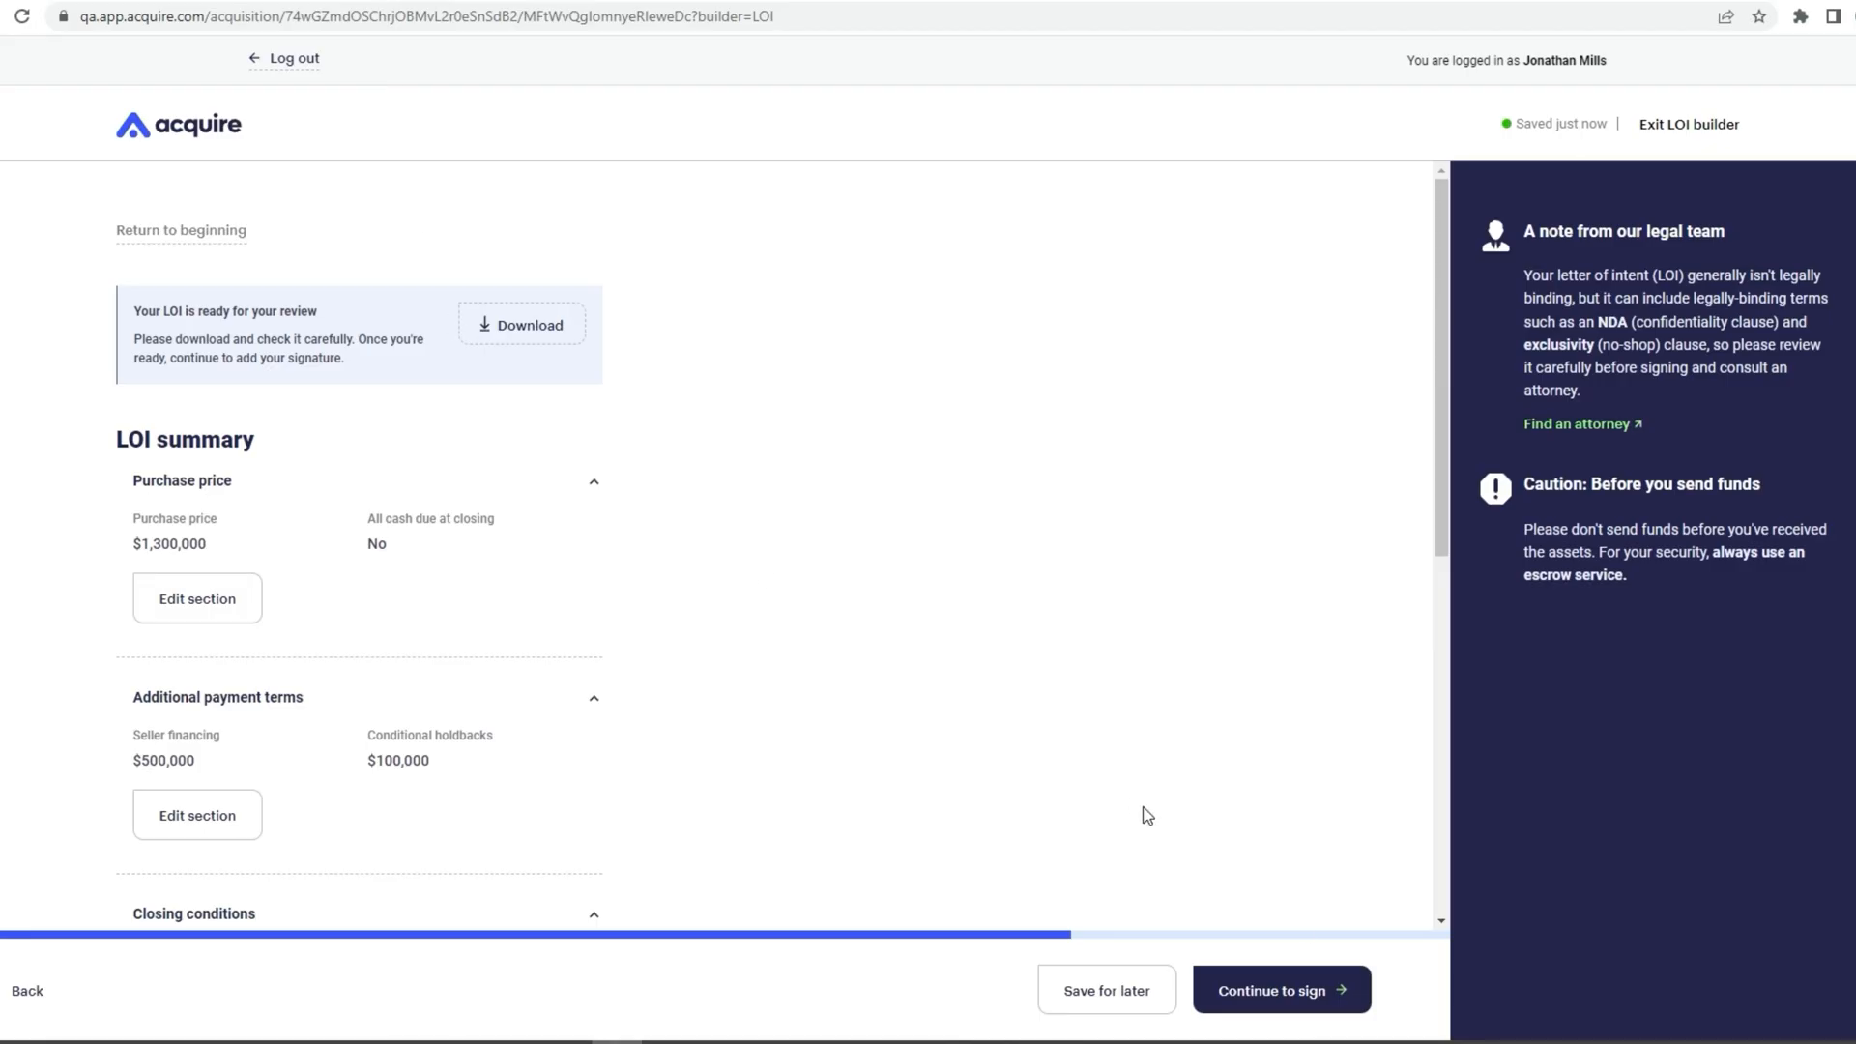
Sign the LOI with the signer's full name on behalf of the entity Gazdecki Corp, with the job title CEO
click(1276, 989)
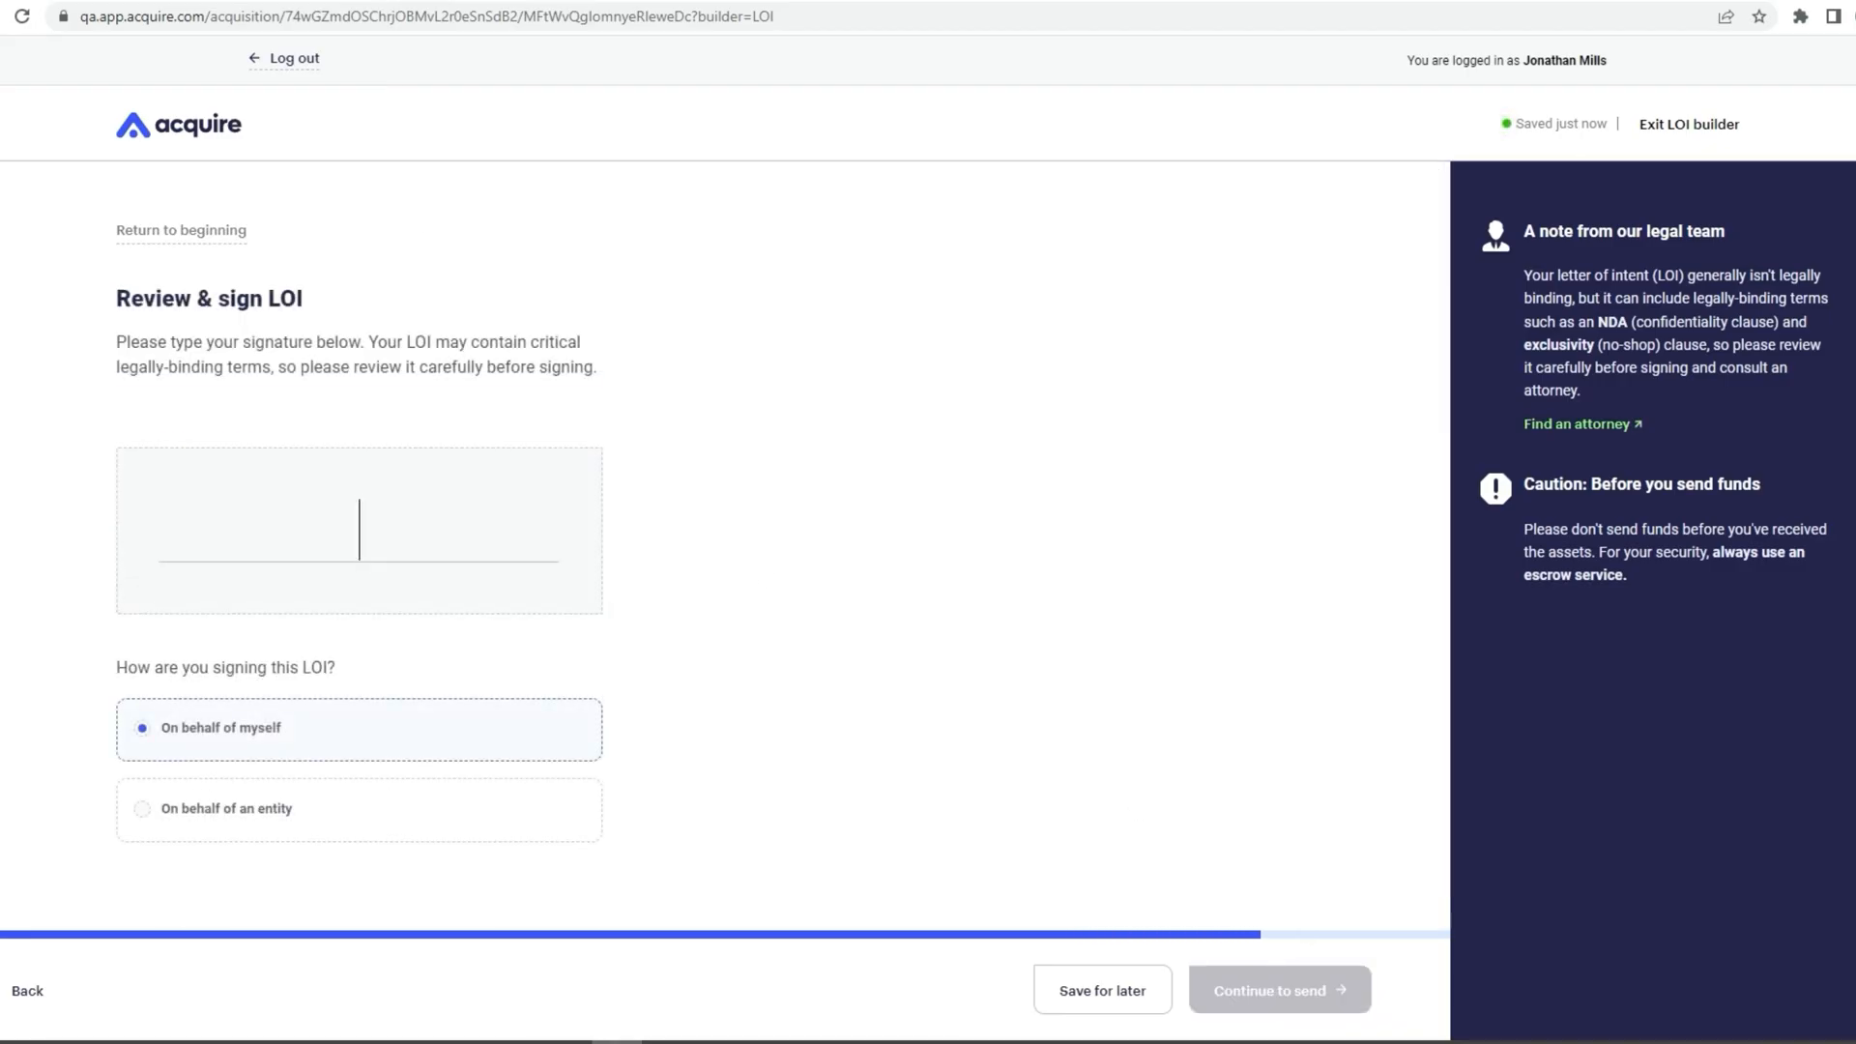
text(Andrew Gazdecki)
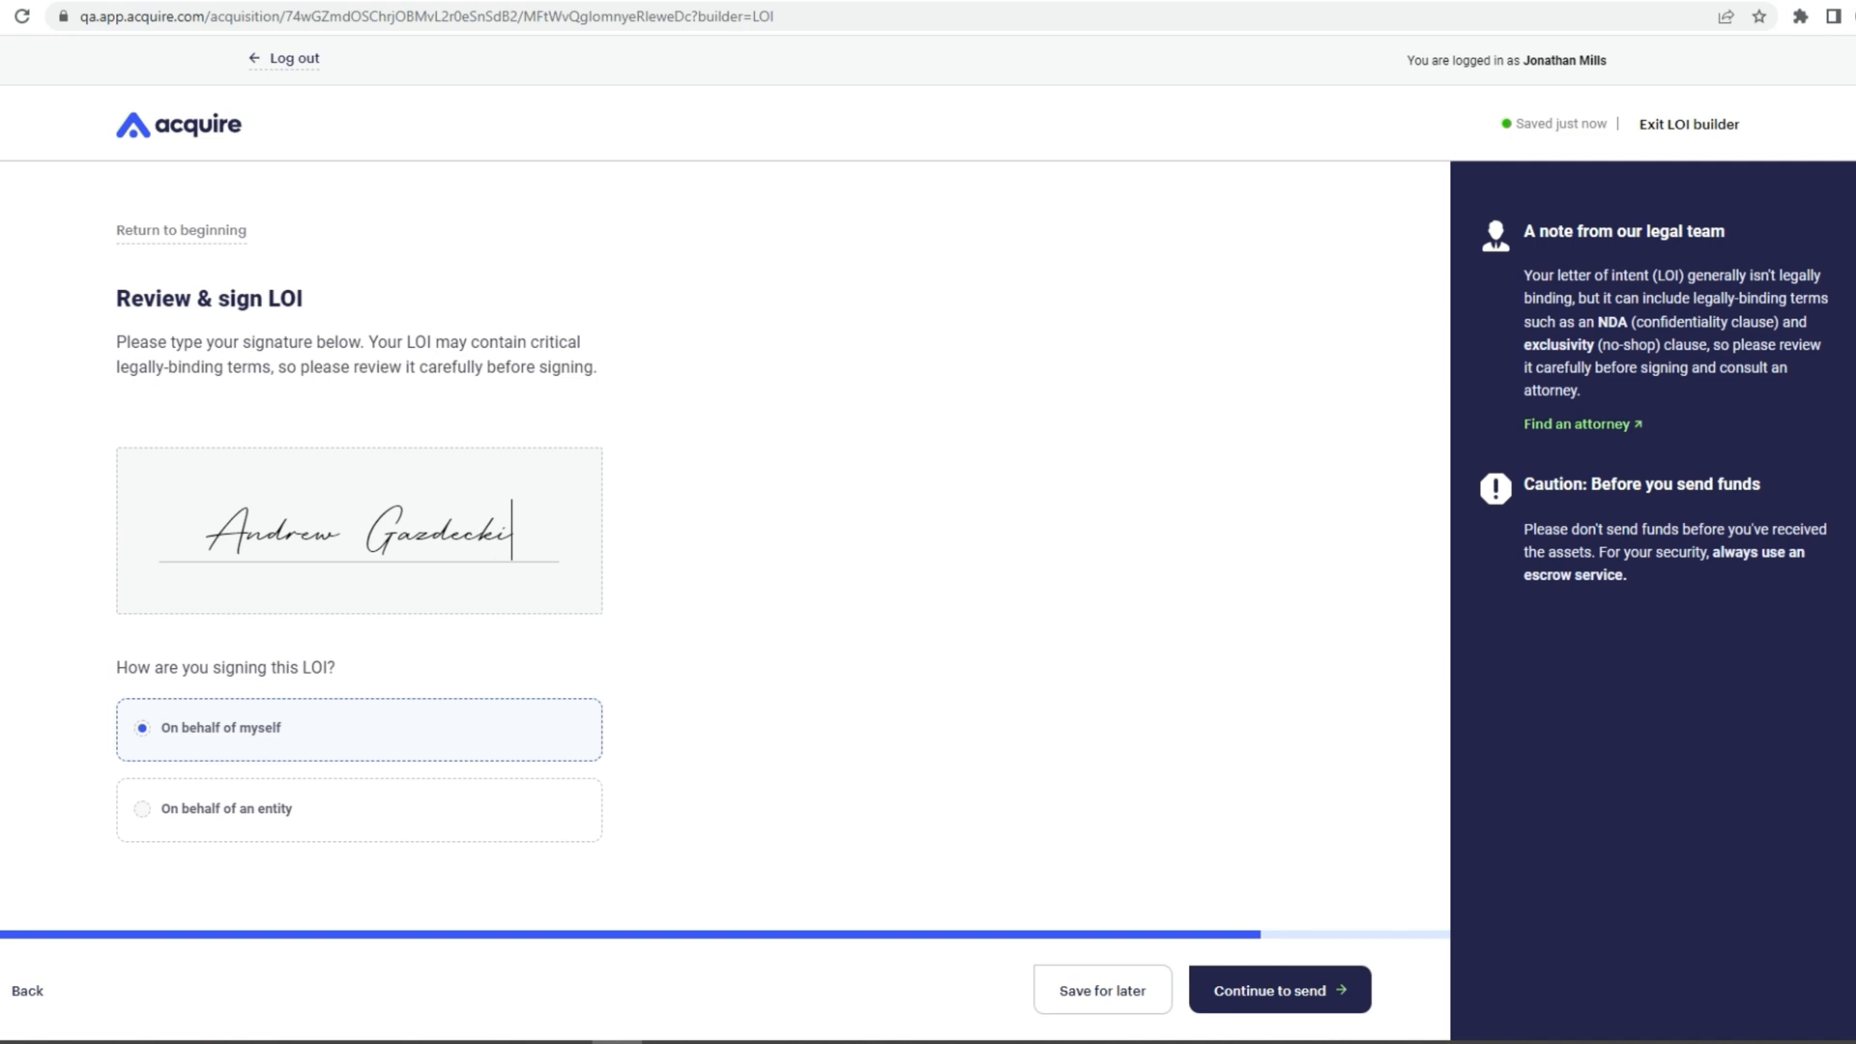
click(257, 808)
scroll(667, 703, down, 2)
click(386, 706)
text(Gazdecki Corp)
key(Tab)
text(CEO)
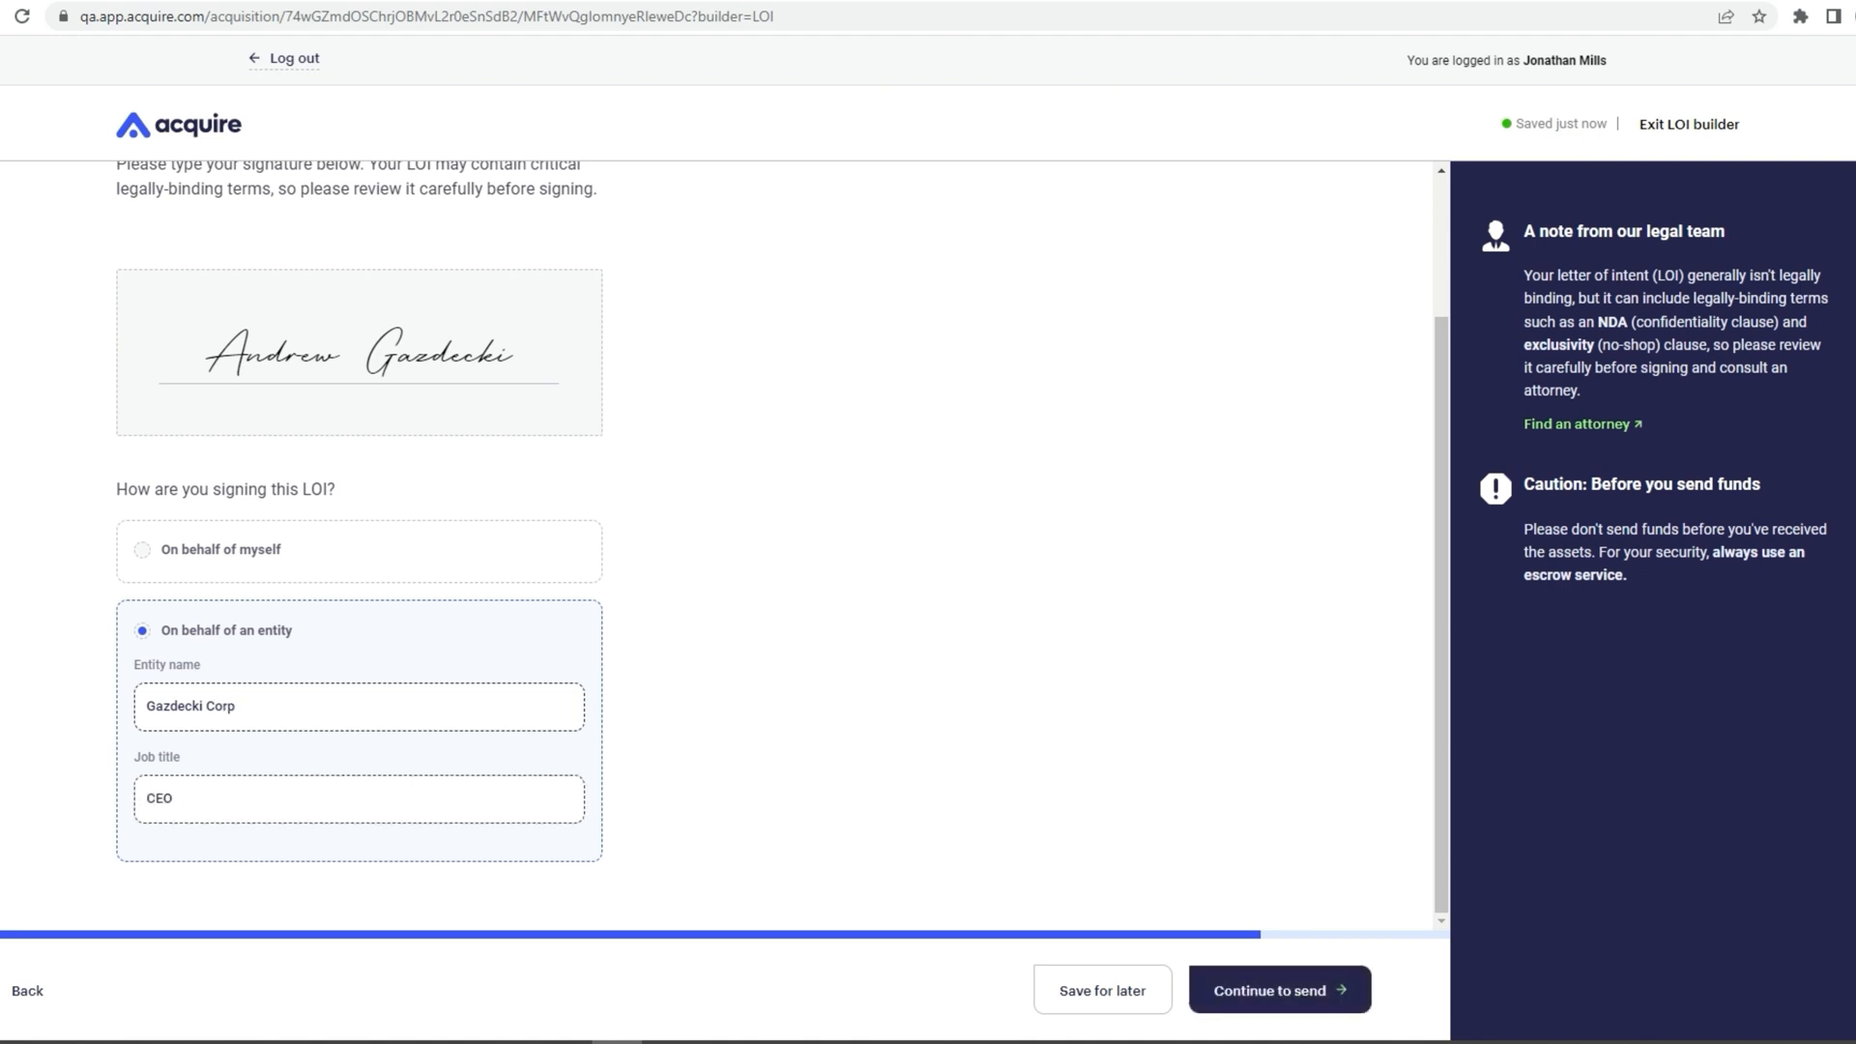
Send the LOI with a message greeting the seller by first name and adding "looking forward to working with you! Cheers!"
click(1204, 978)
text(He)
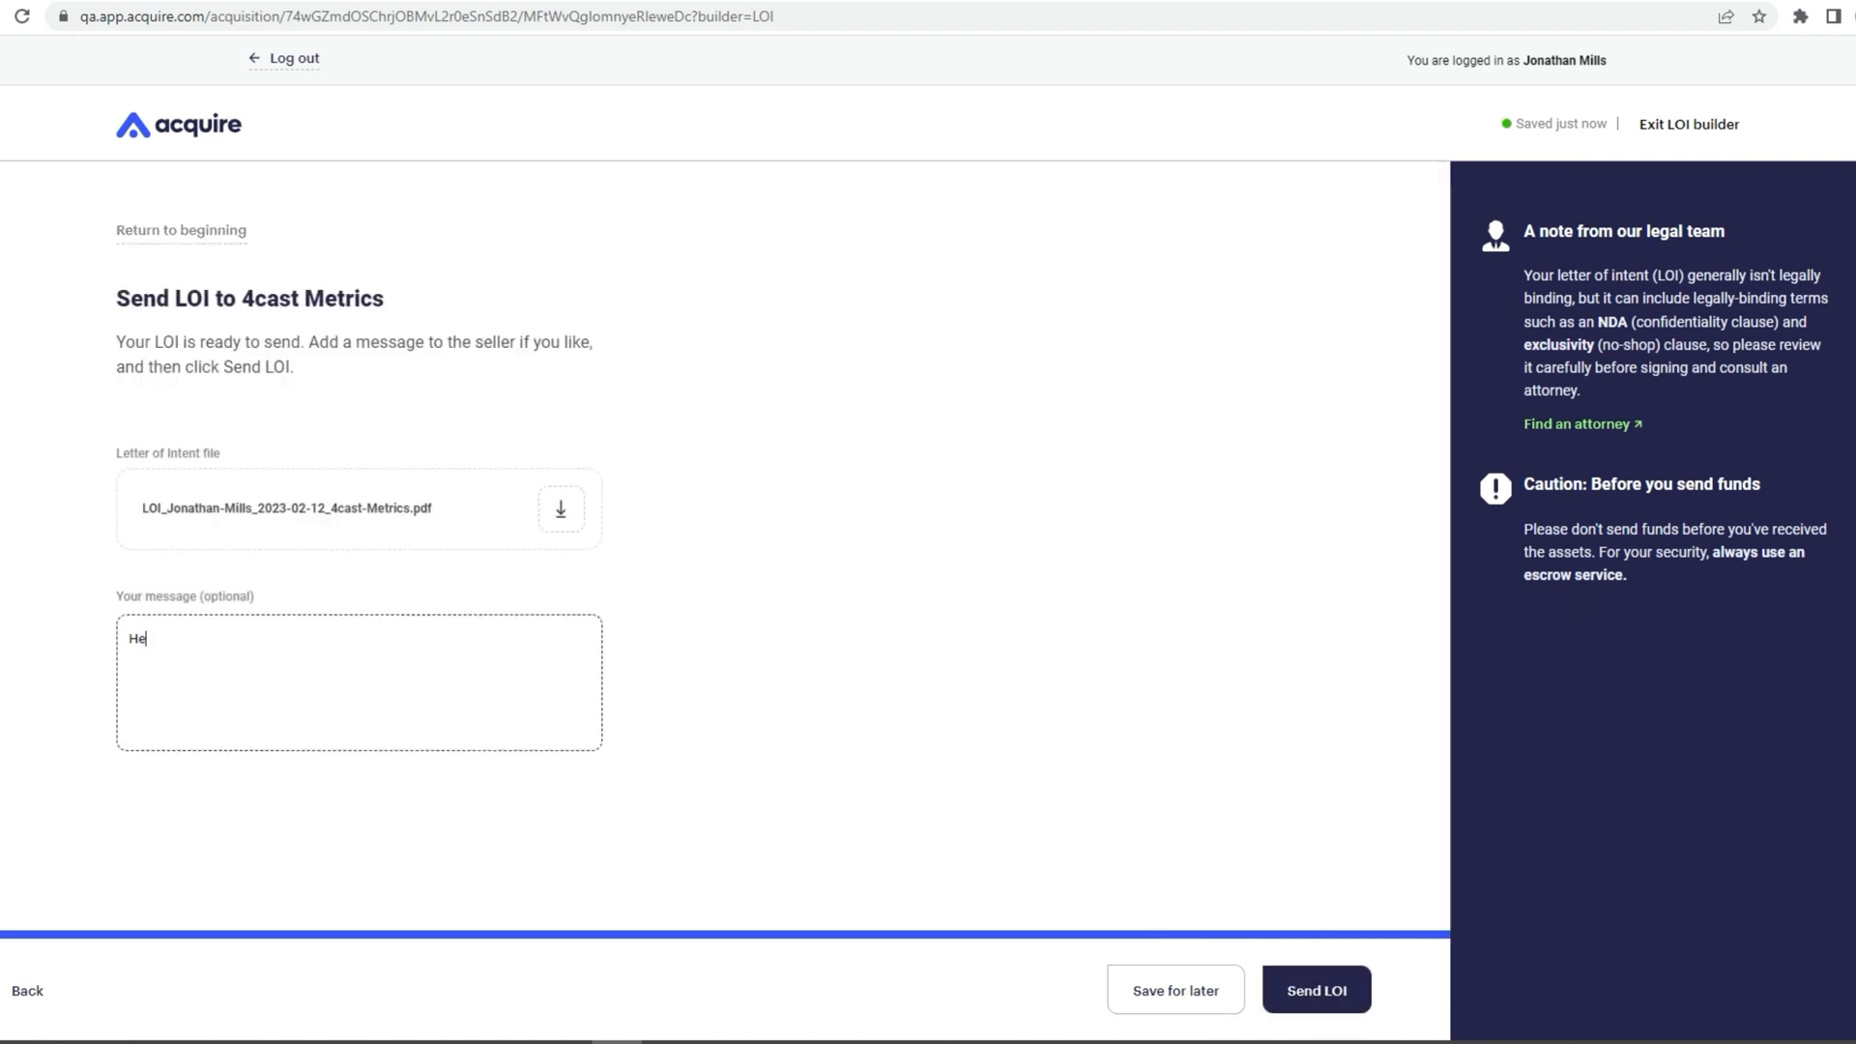
text(y Frankie looking forward to working with you! Cheers!)
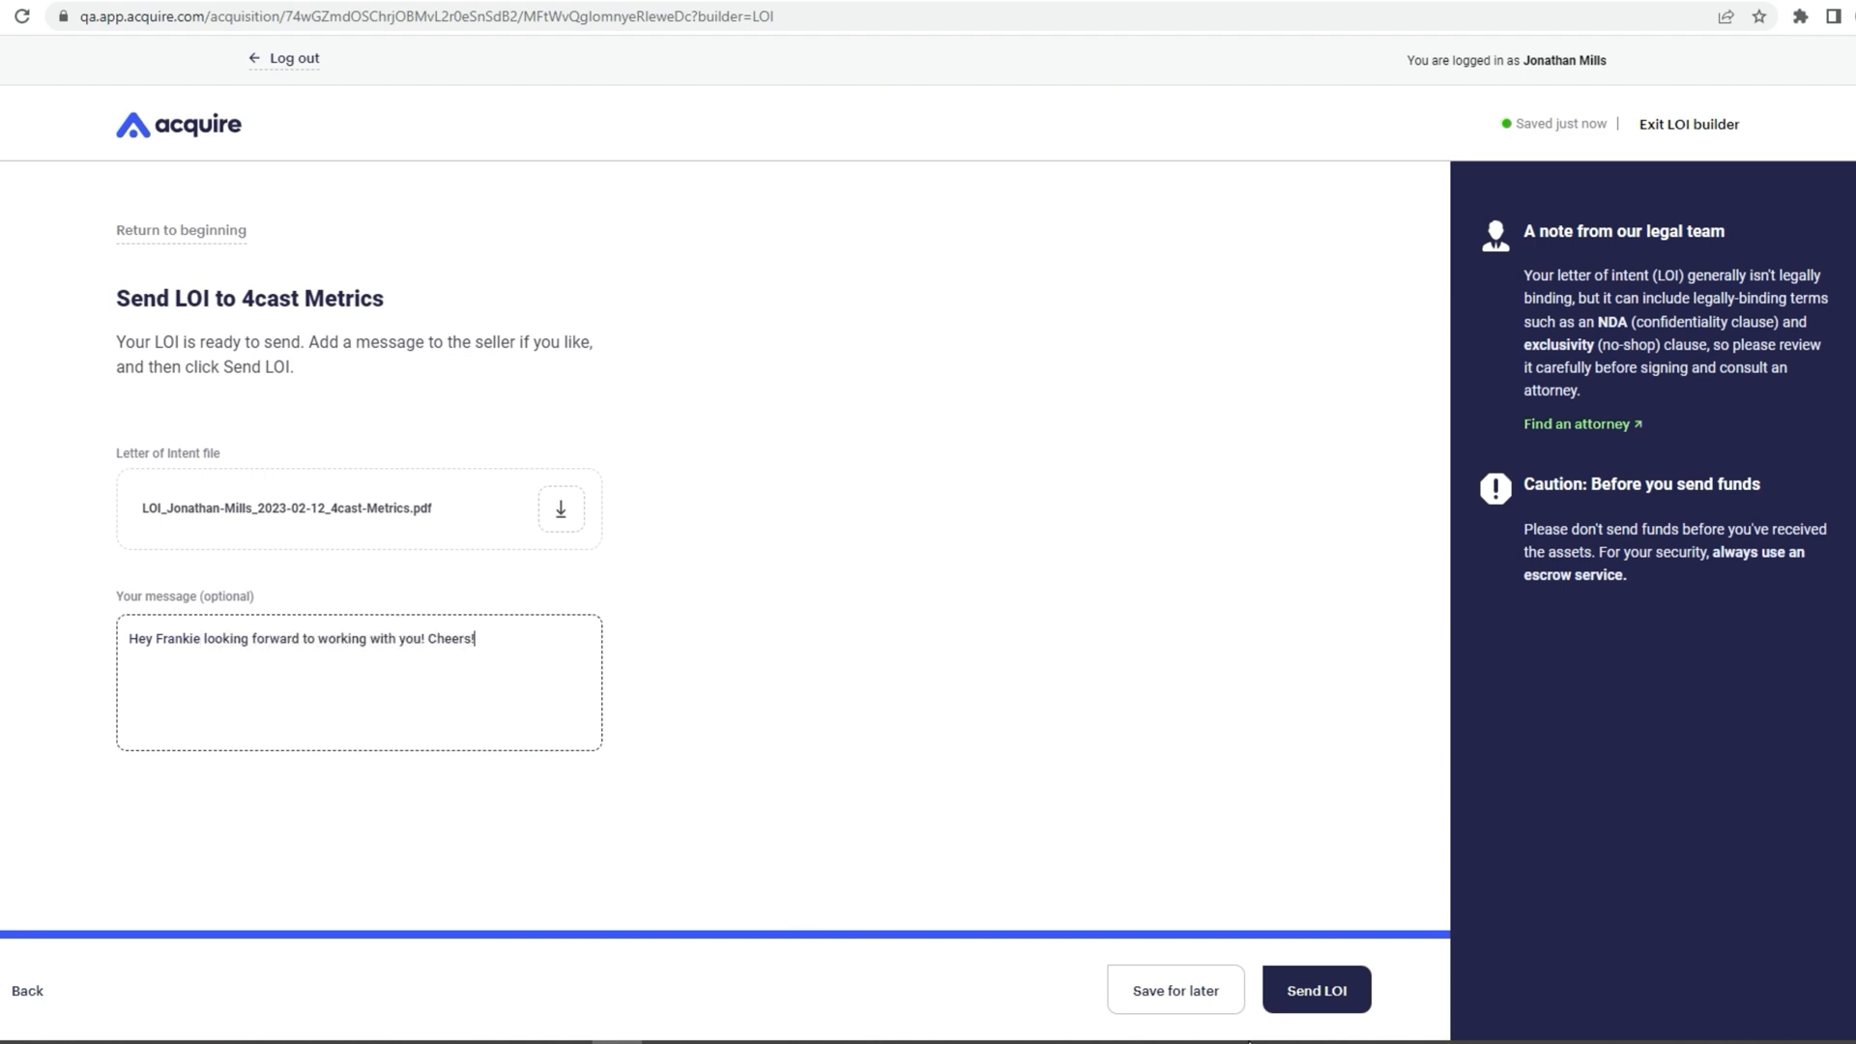
click(1315, 996)
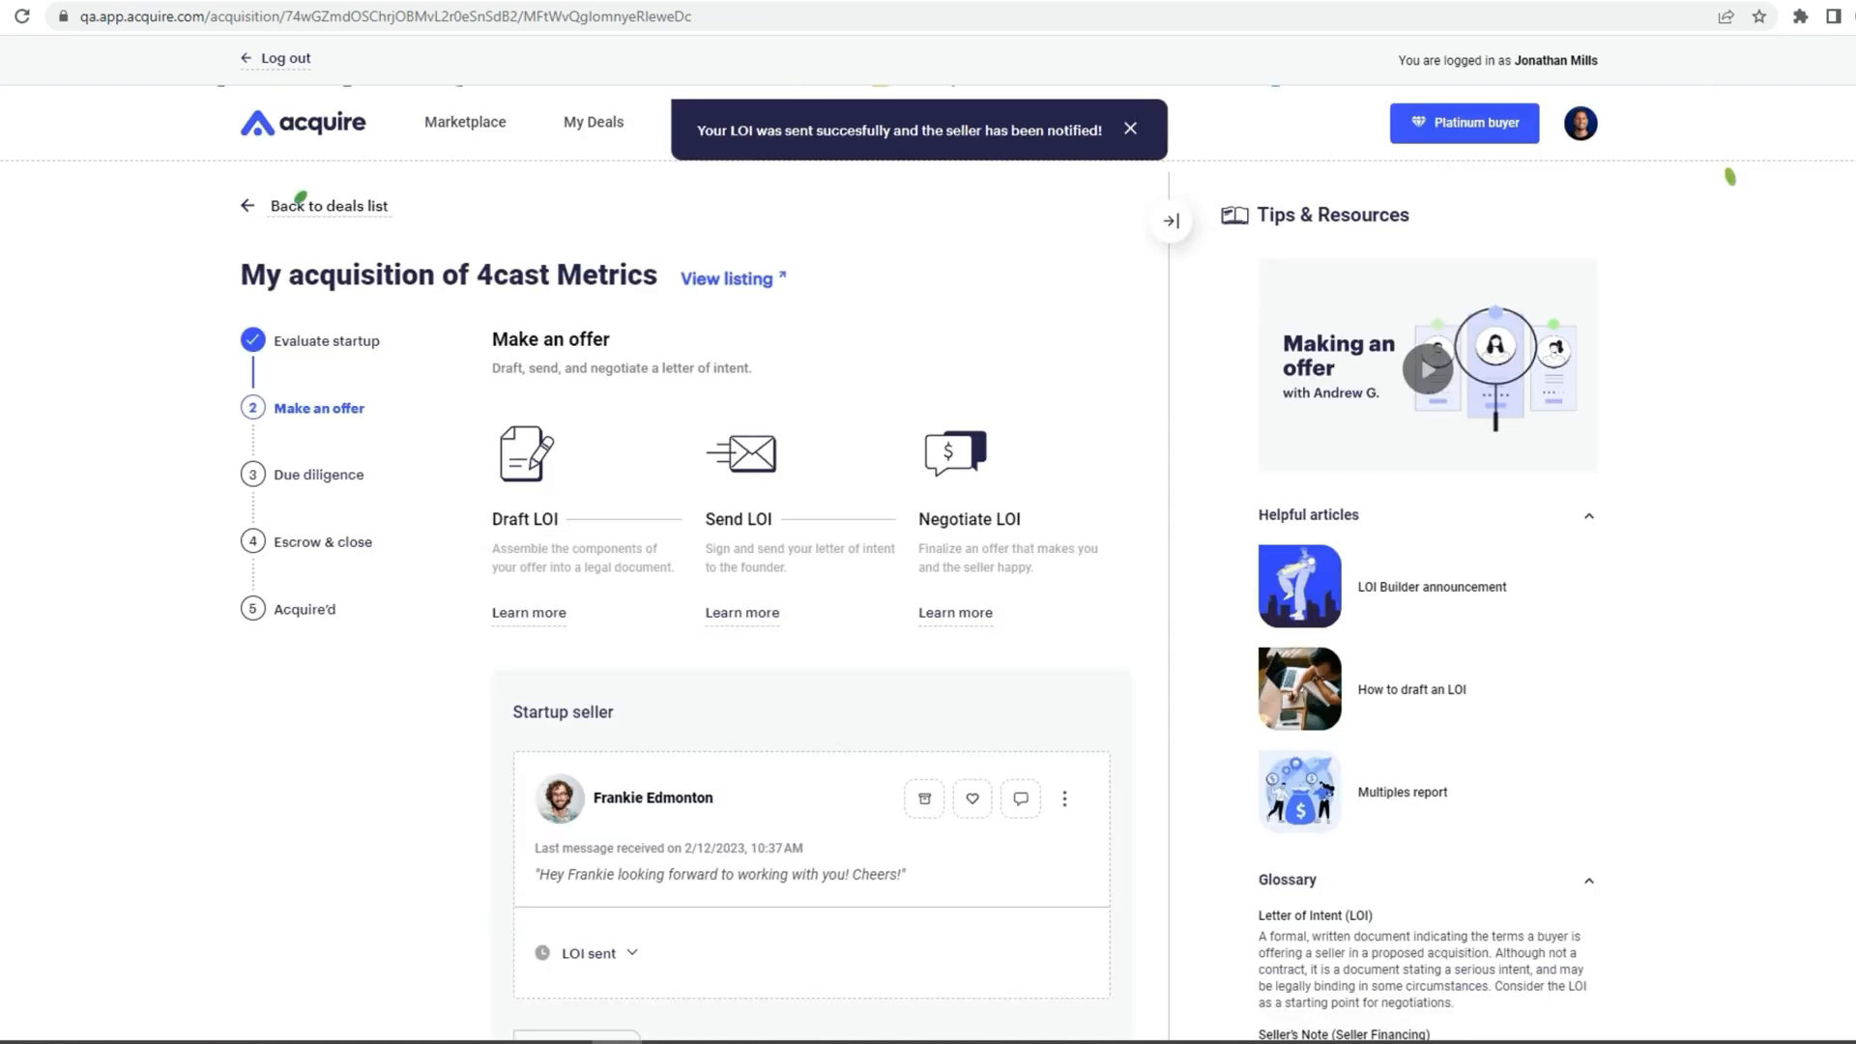